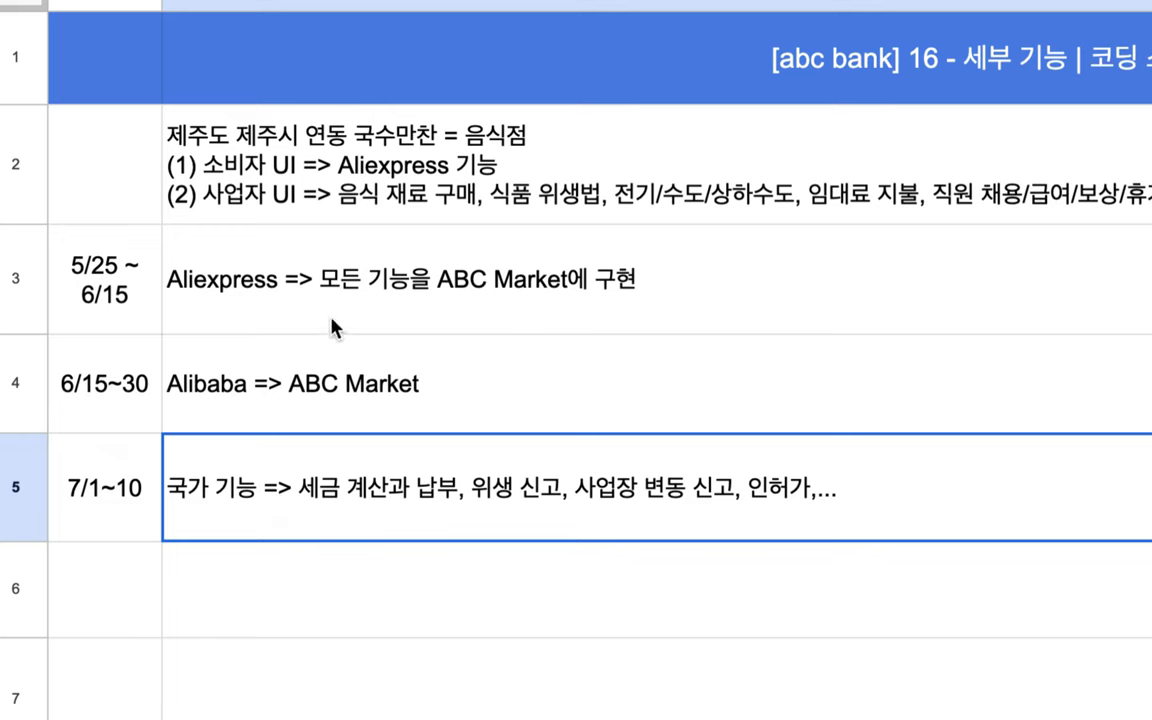
- Add a second line to cell B5 reading "2월~3월 => Openhash + ABC Market"
double_click(350, 476)
click(110, 580)
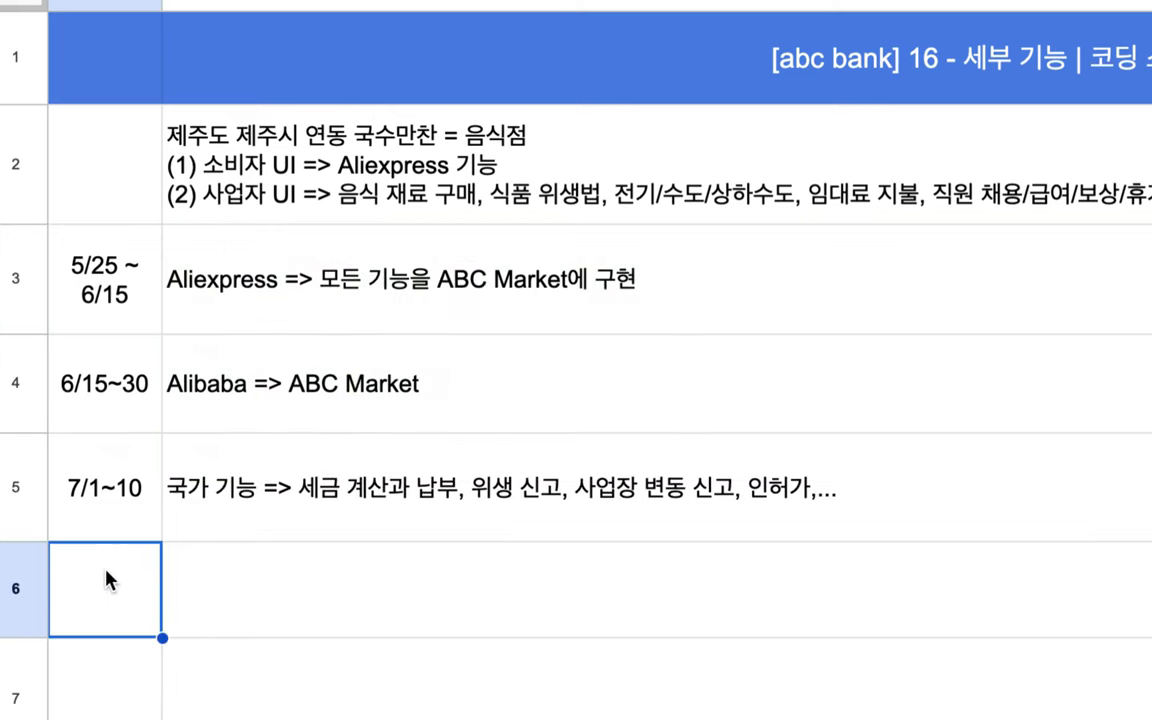
double_click(197, 460)
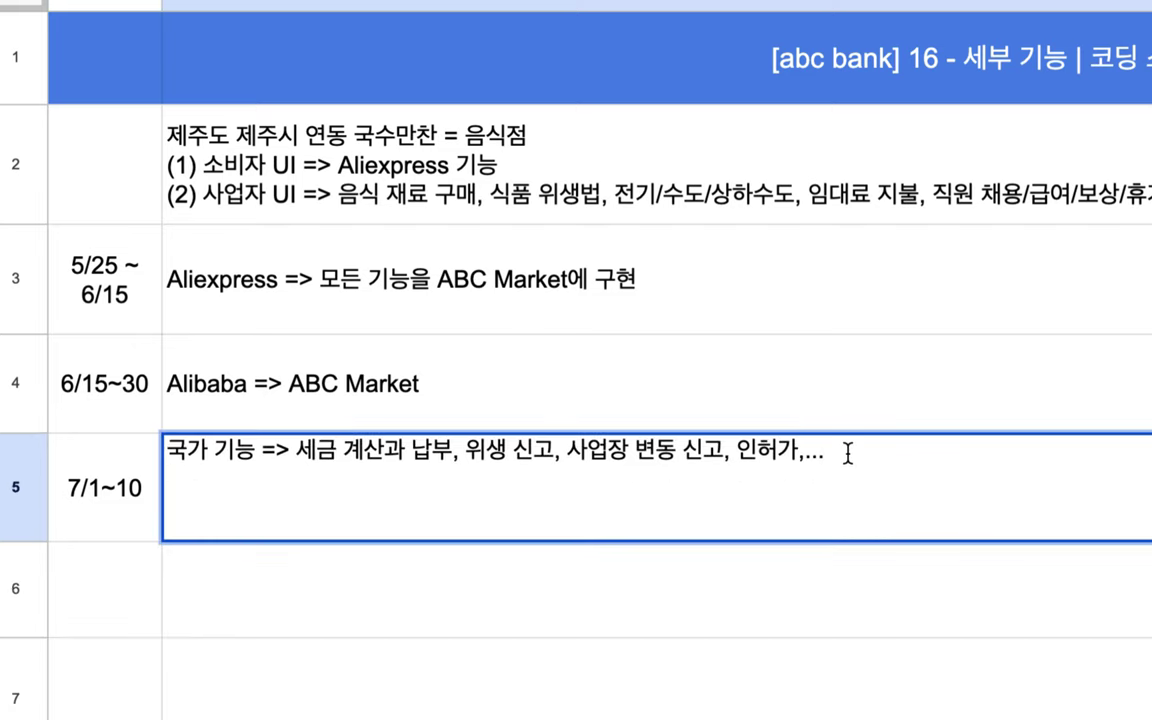
key(alt+Return)
text(2월)
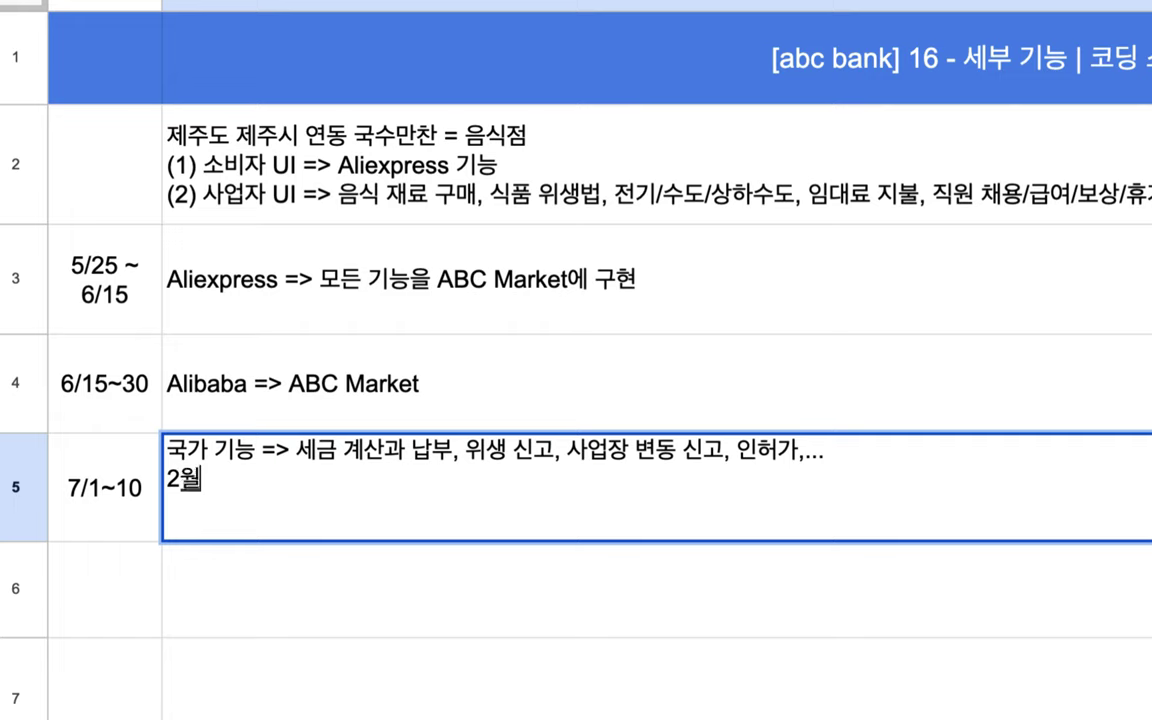
text(~3월)
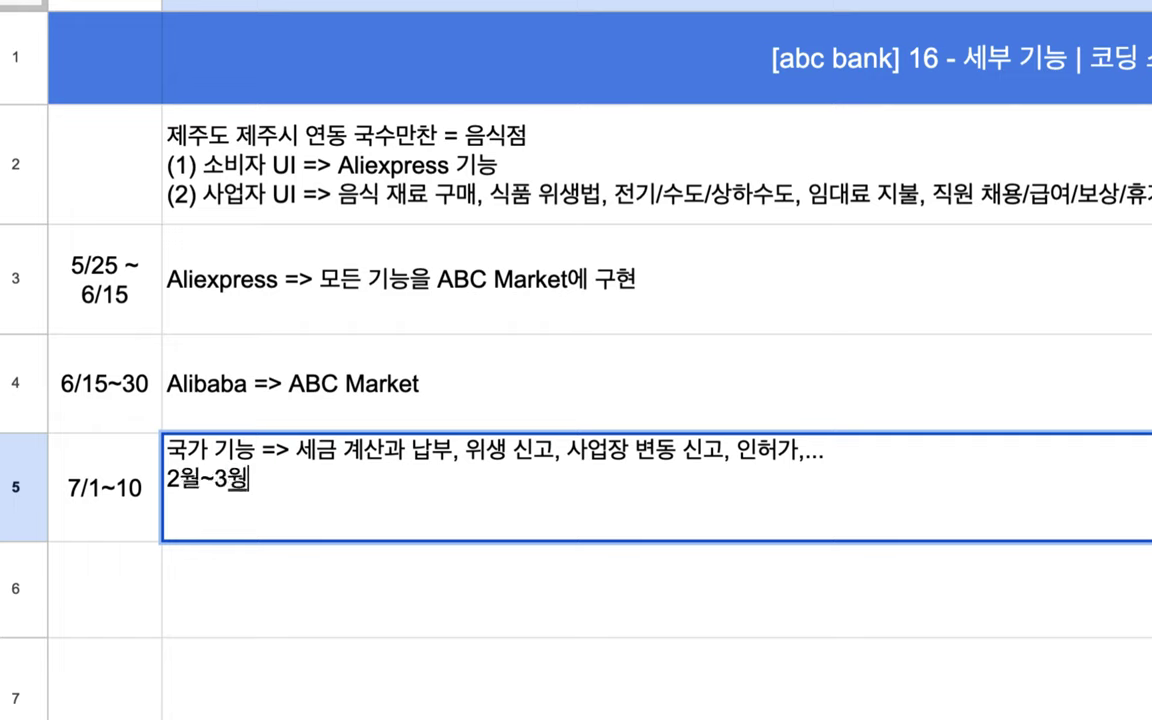
key(BackSpace)
key(BackSpace)
text(월 => Open)
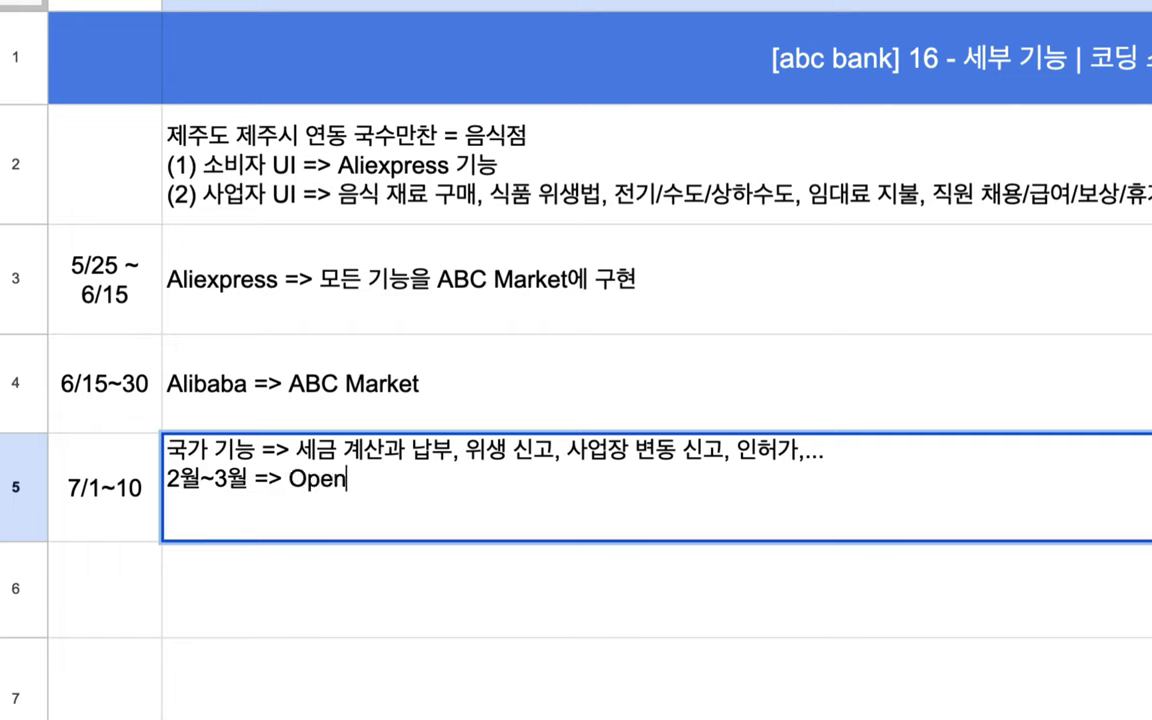
text(hash)
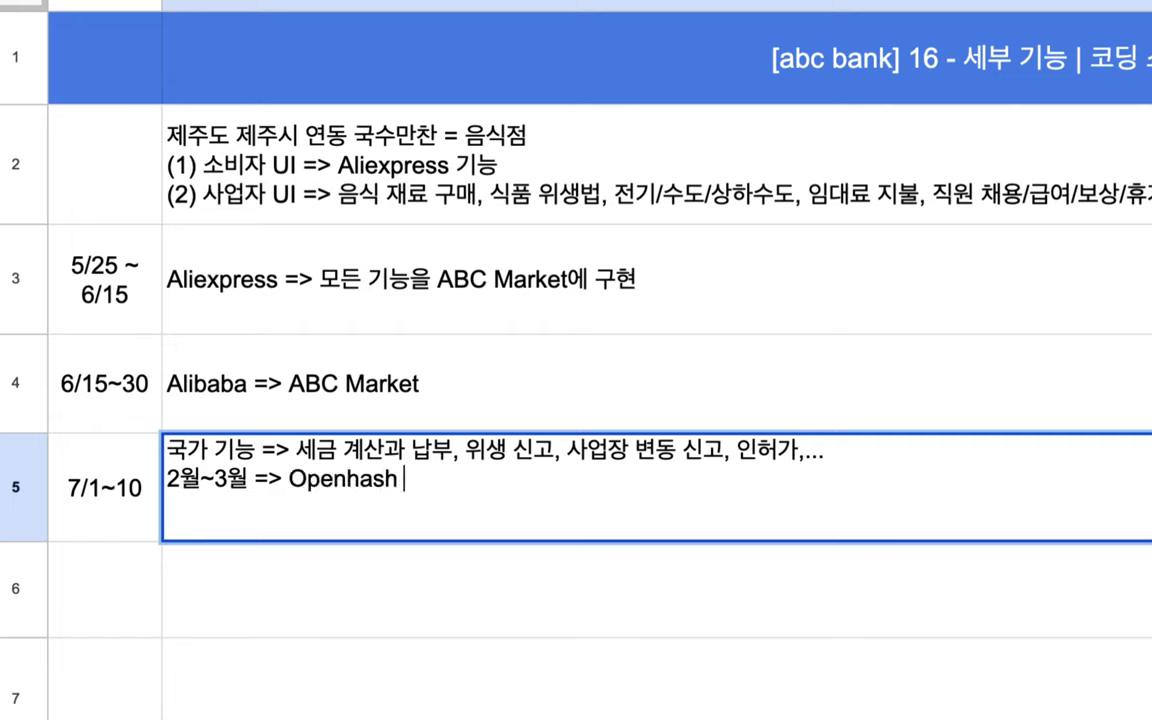
text( + ABC Market)
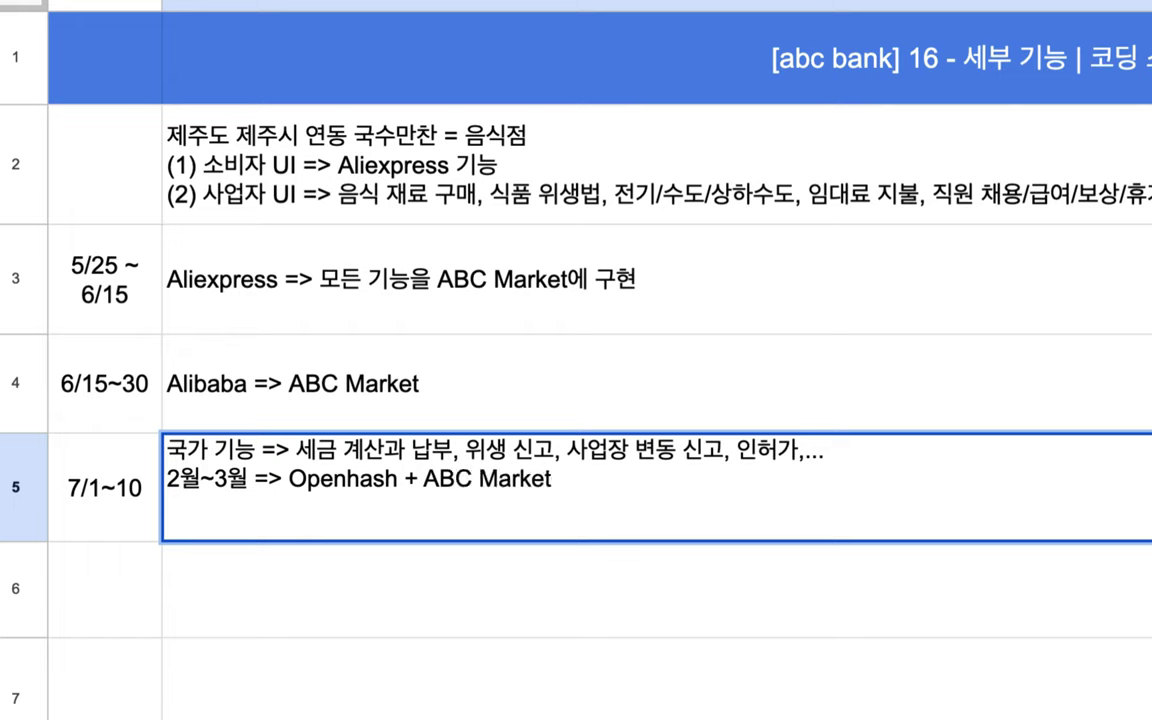
- Add a third line to cell B5: "Openhash => 사실이 아니면, 기록될 수 없고, 기록된 것은 위변조, 수정, 삭제될 수 없다."
click(579, 483)
text(Open)
key(BackSpace)
key(BackSpace)
key(BackSpace)
key(BackSpace)
key(Down)
text(Opnnhas)
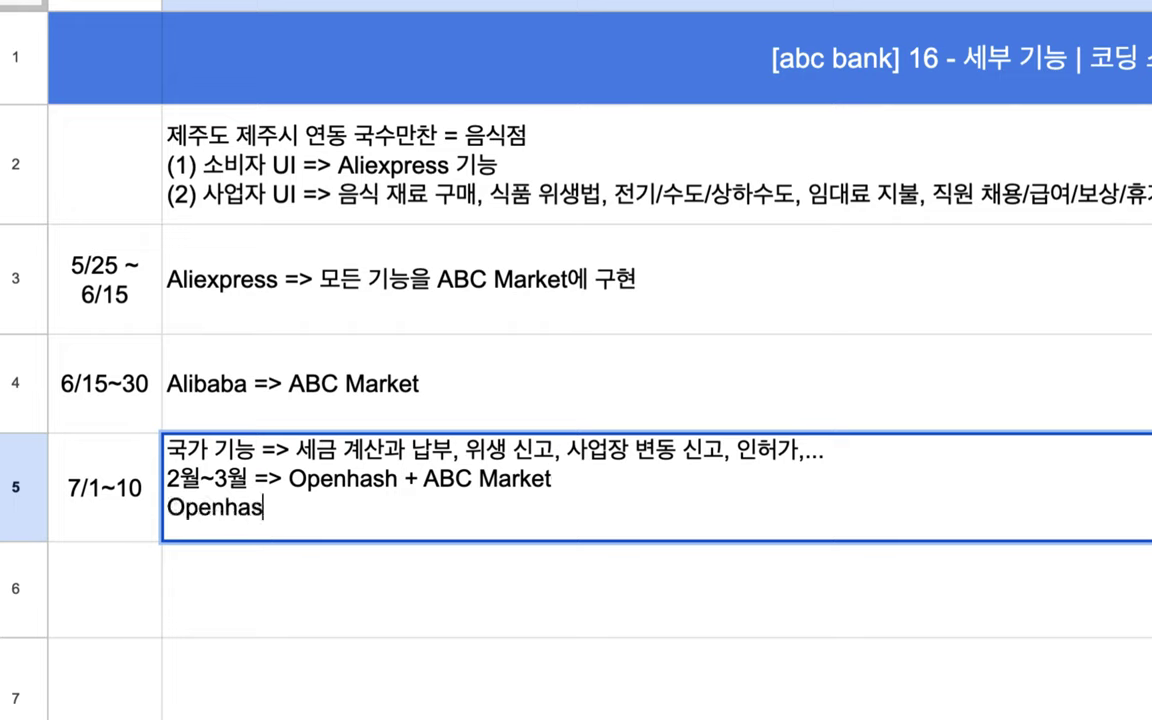
text(h => 사실이 으)
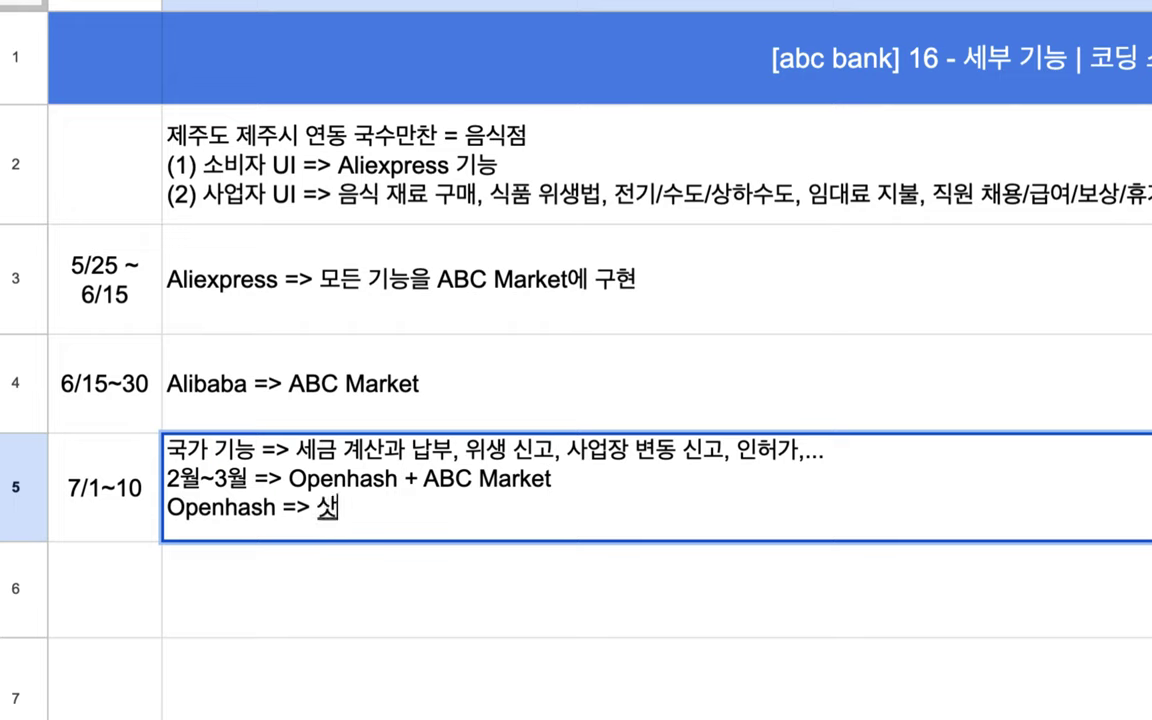
text(니면, 기록될 수 )
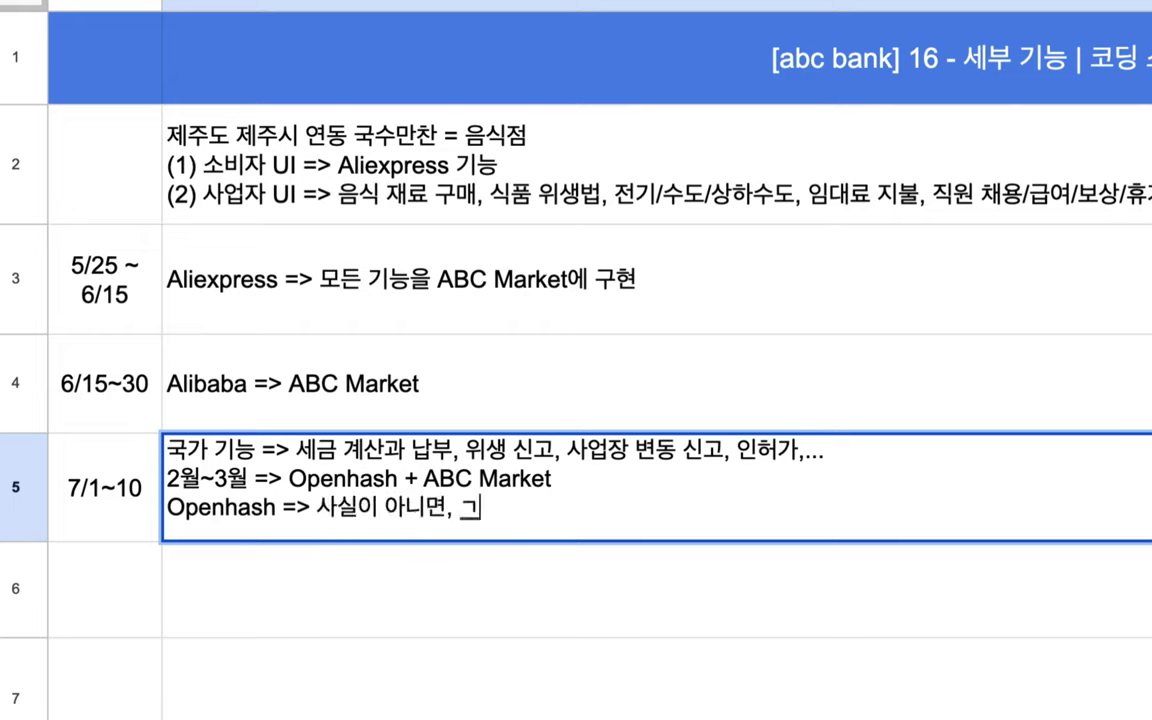
text(없고, 기)
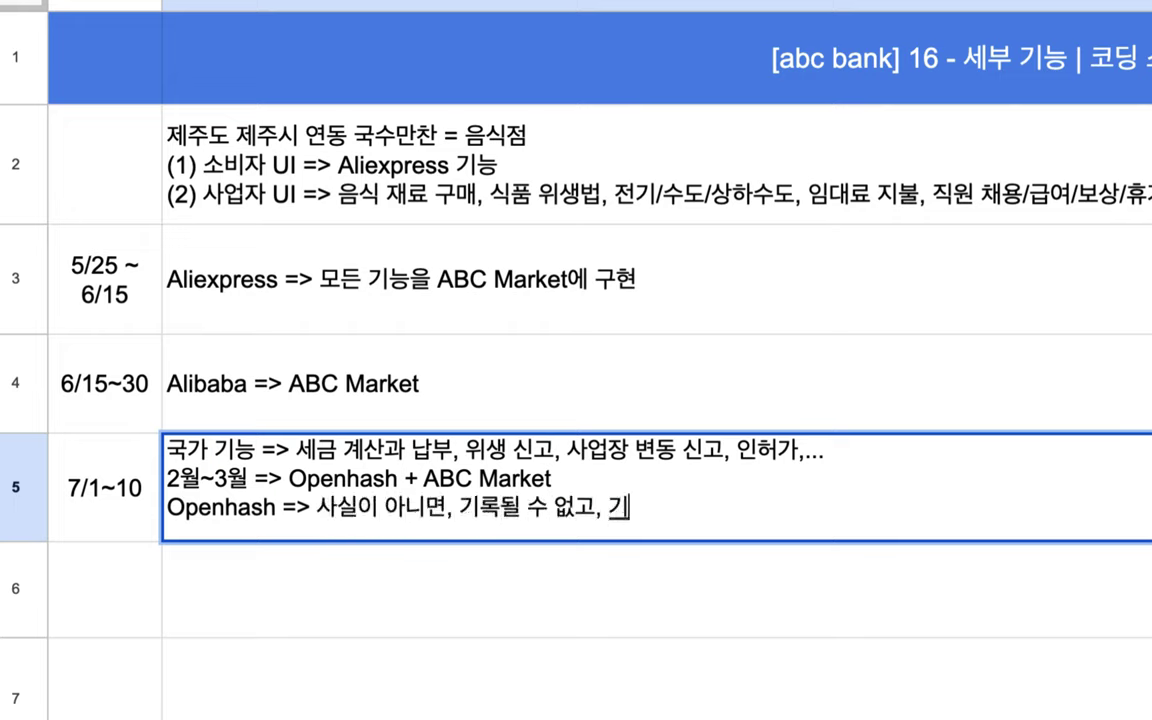
text(록된 것은 위볌)
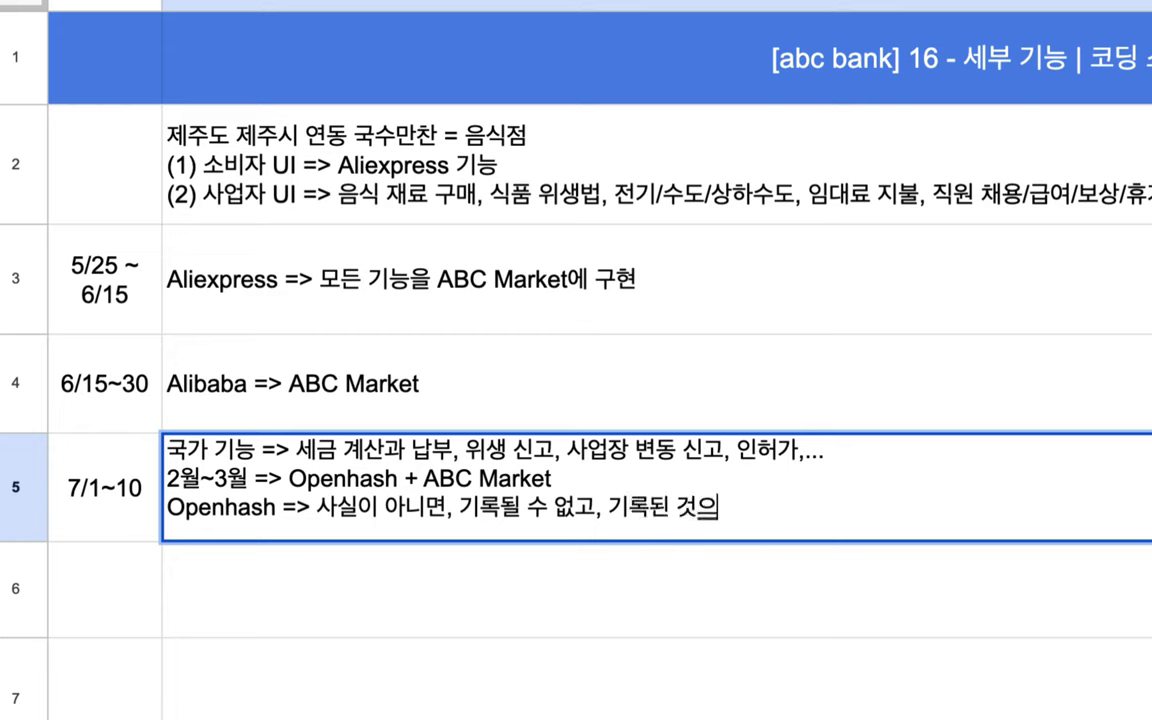
text(조)
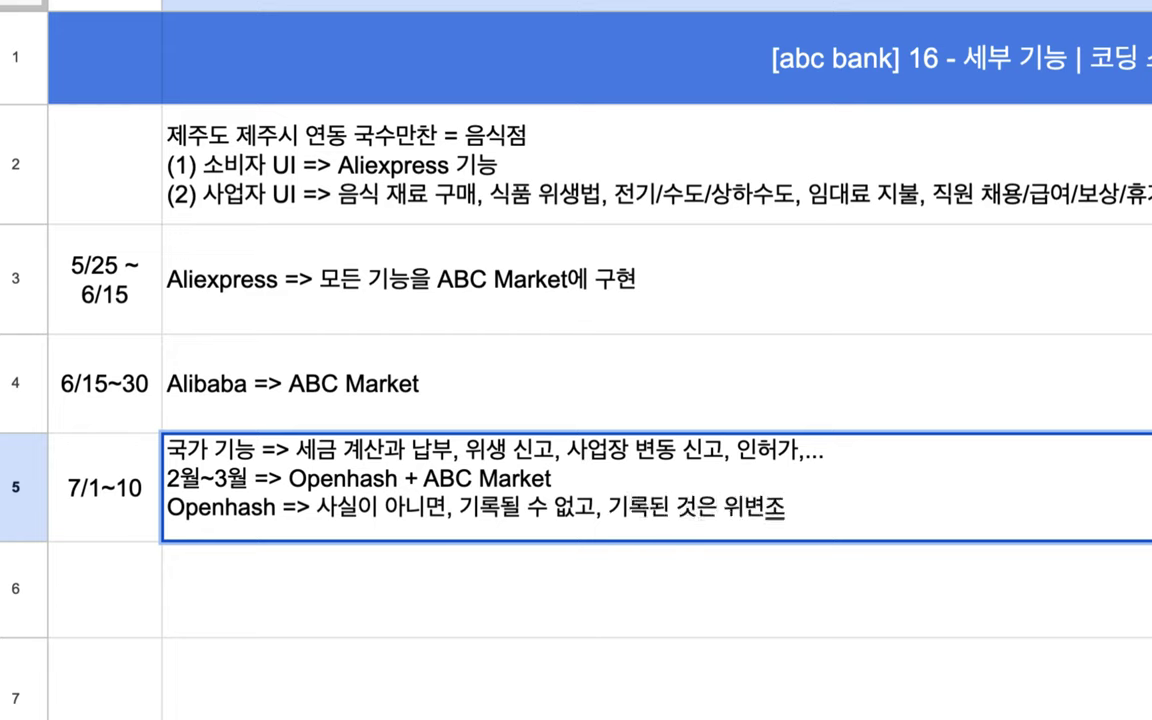
text(, 수정,)
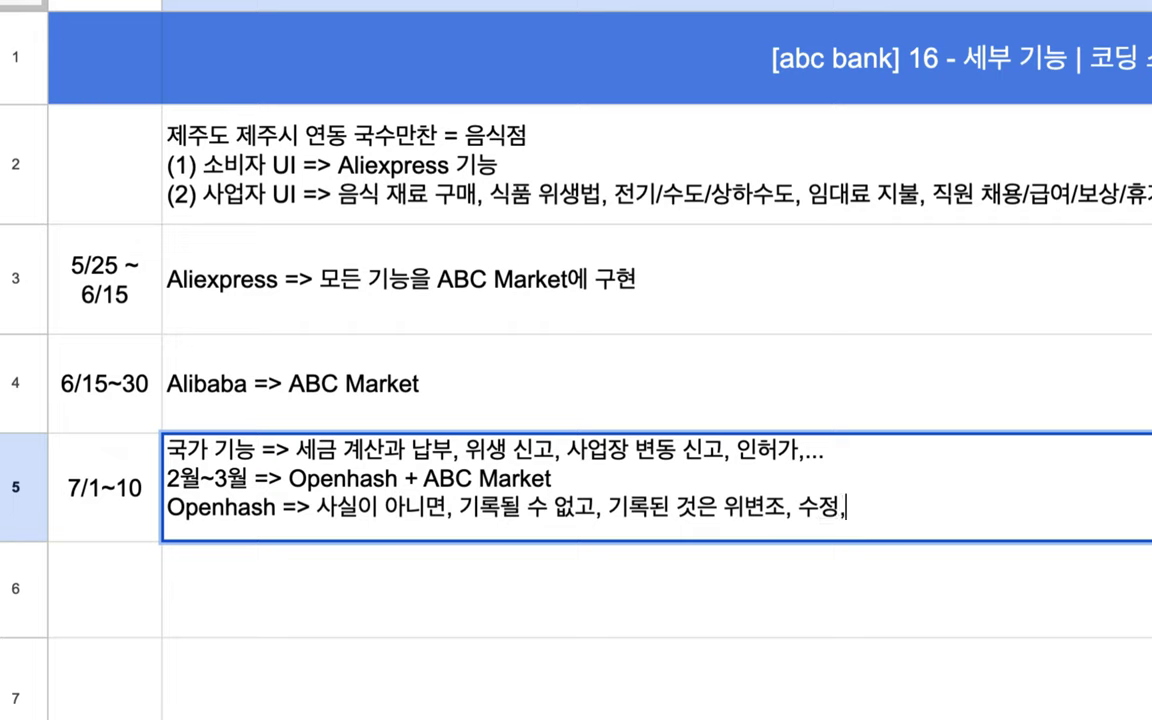
text( 삭지제될 수 없다.)
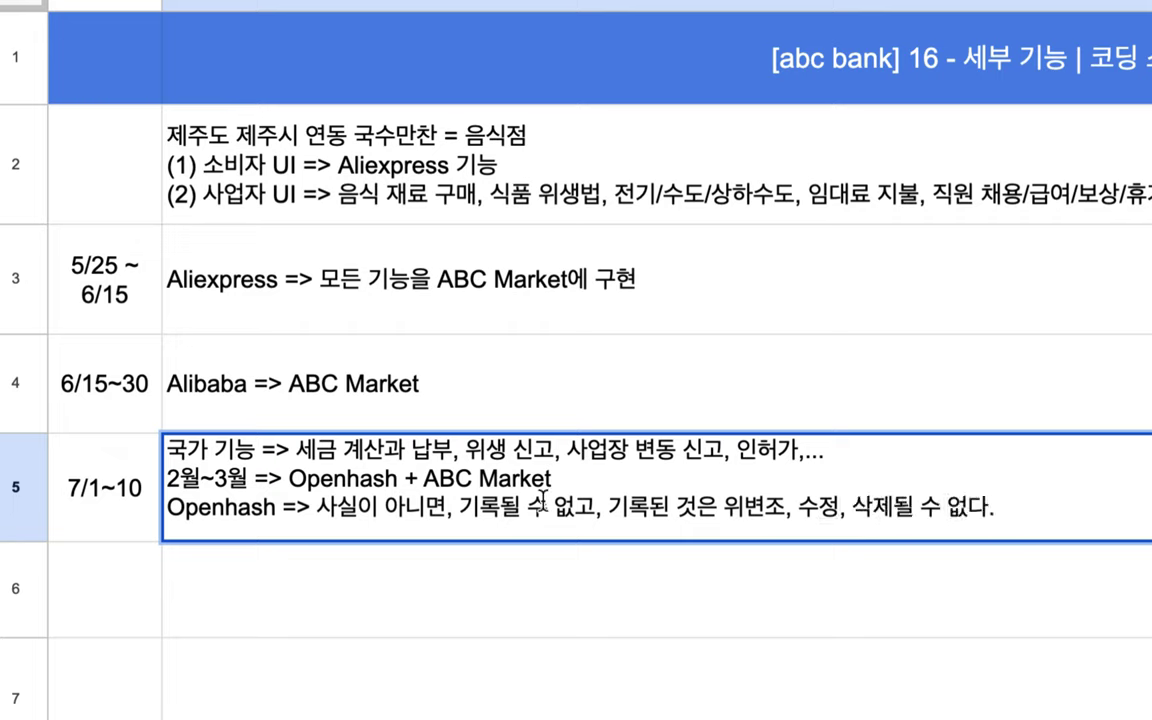
- Insert "(Fact)" directly after 사실 in the third line of cell B5 and commit the cell
click(355, 512)
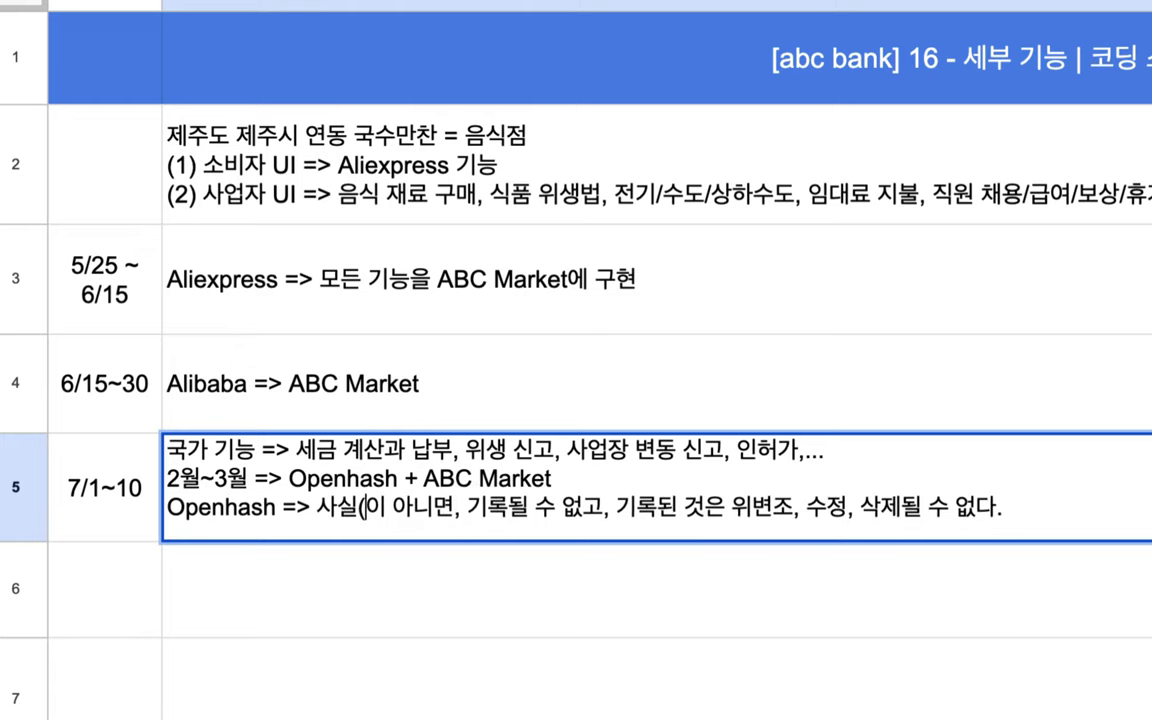
text((Fact))
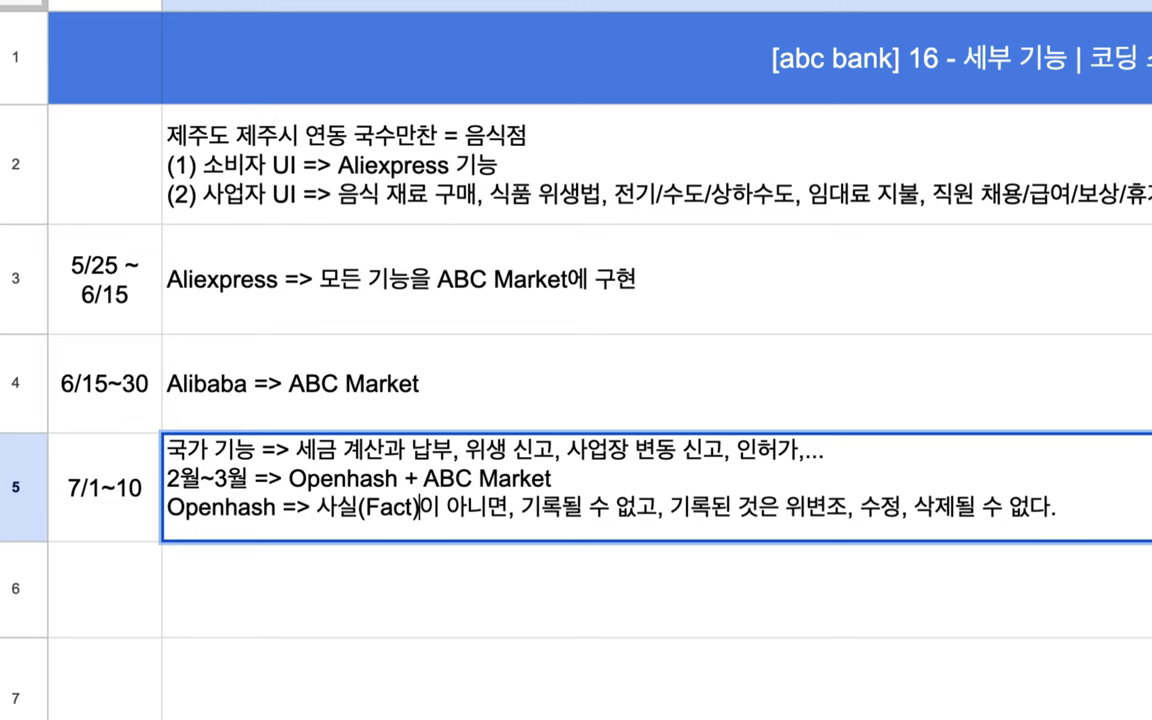
click(282, 620)
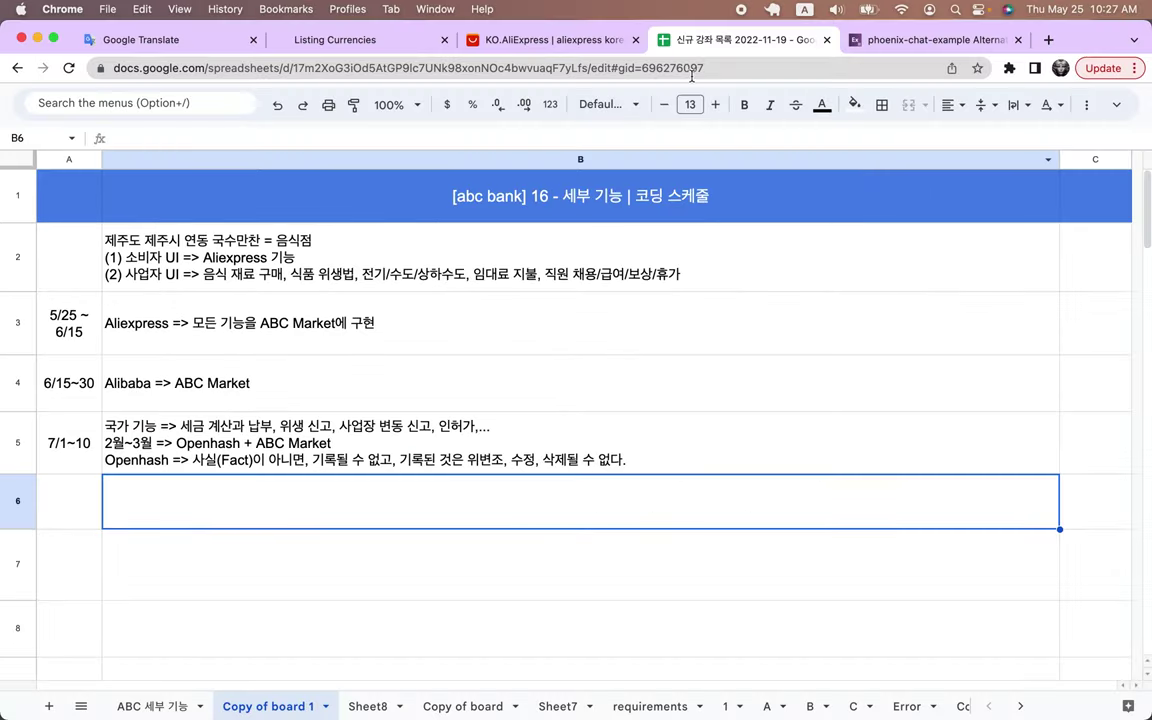
- Switch to the localhost:4003 site and view the 국수만찬 group's page from the groups in My Page
click(335, 39)
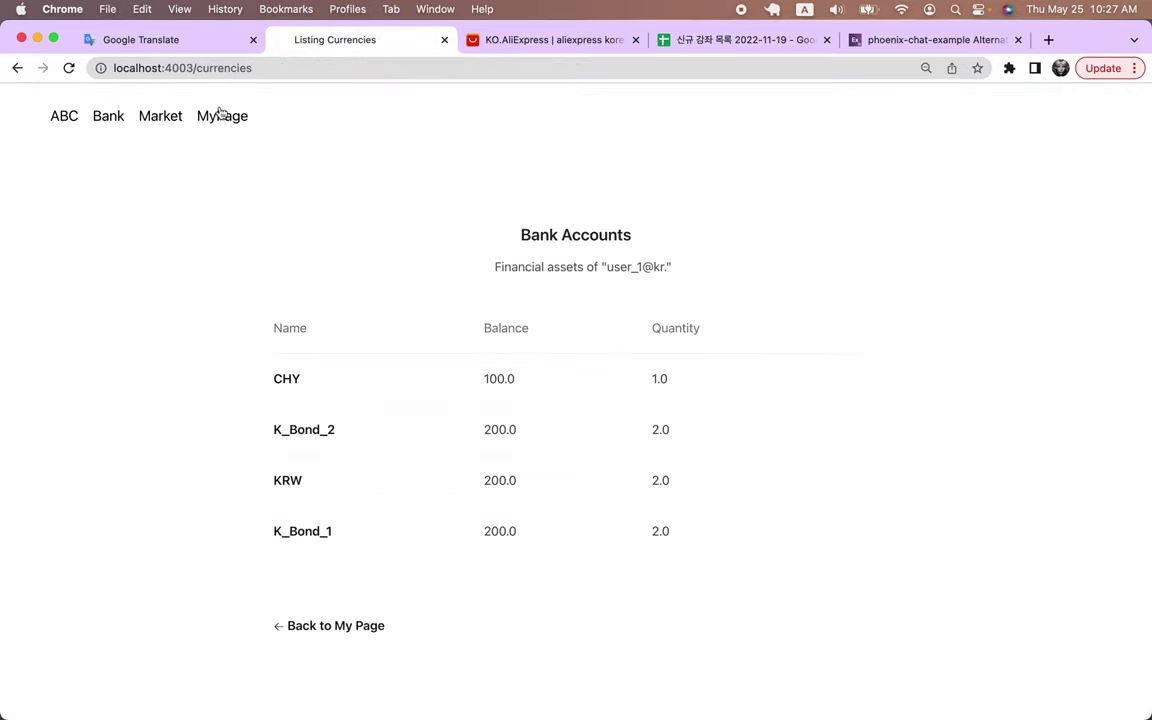
click(220, 114)
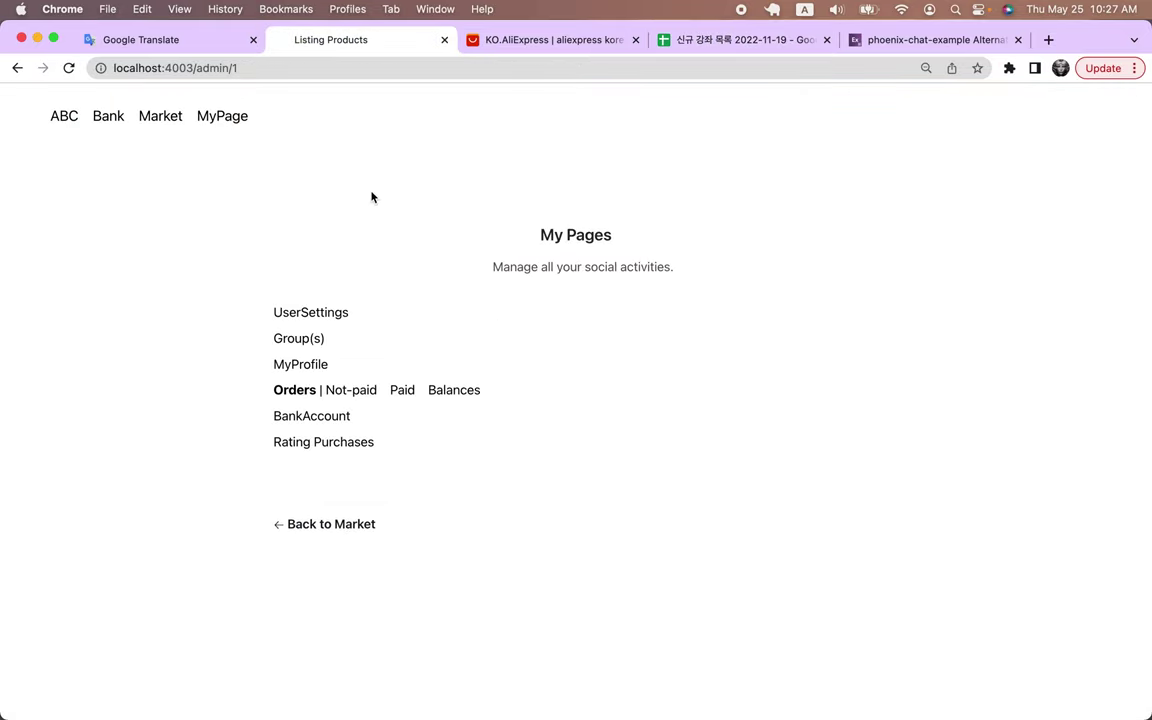
click(317, 339)
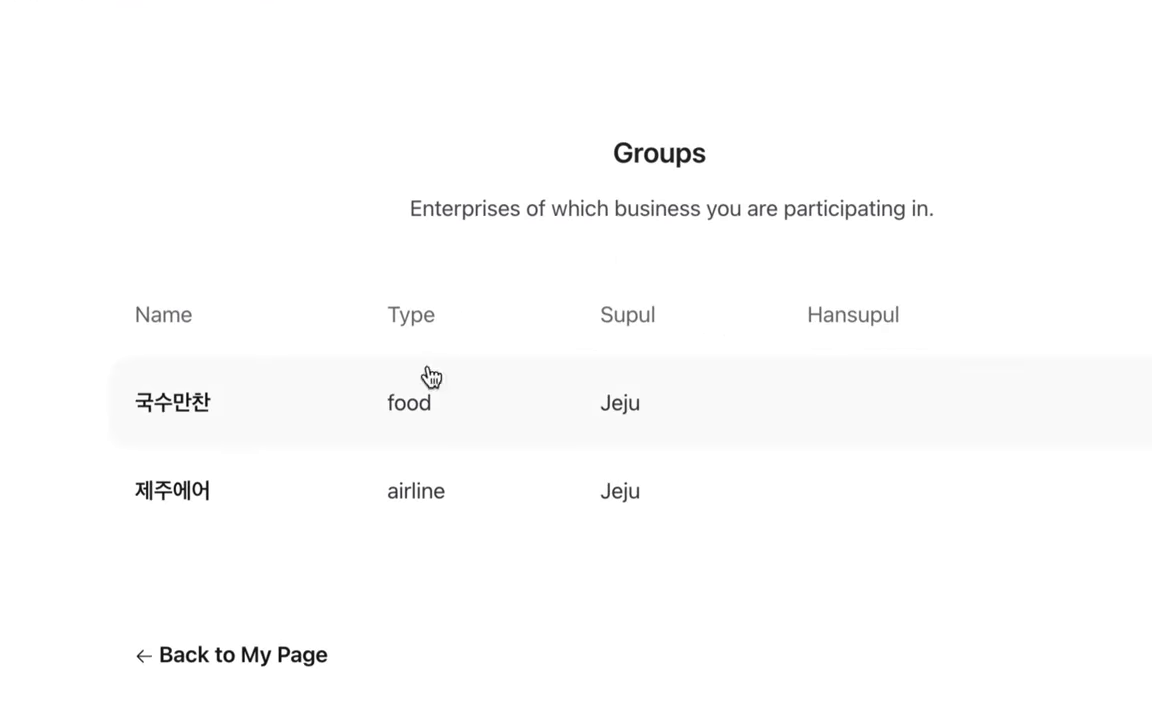
click(233, 410)
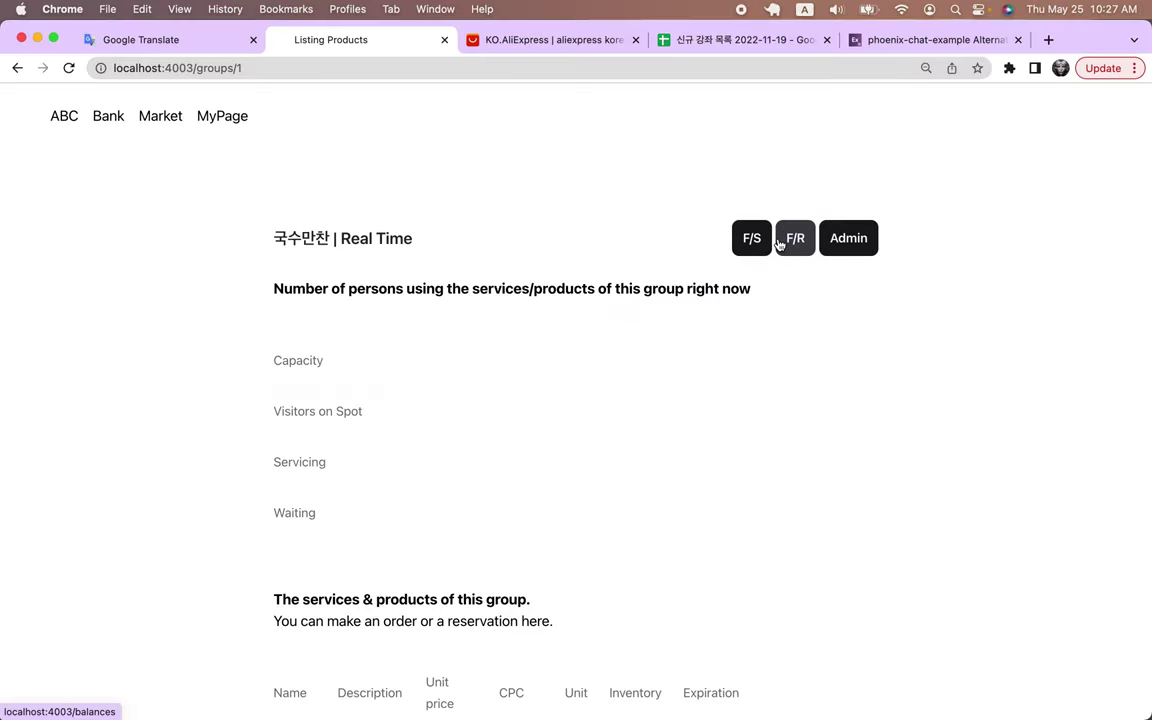
- Return to the schedule spreadsheet and enter "Order => Unpaid => Paid => Balance => Income Statement => Balance Sheets" in cell B6
click(729, 42)
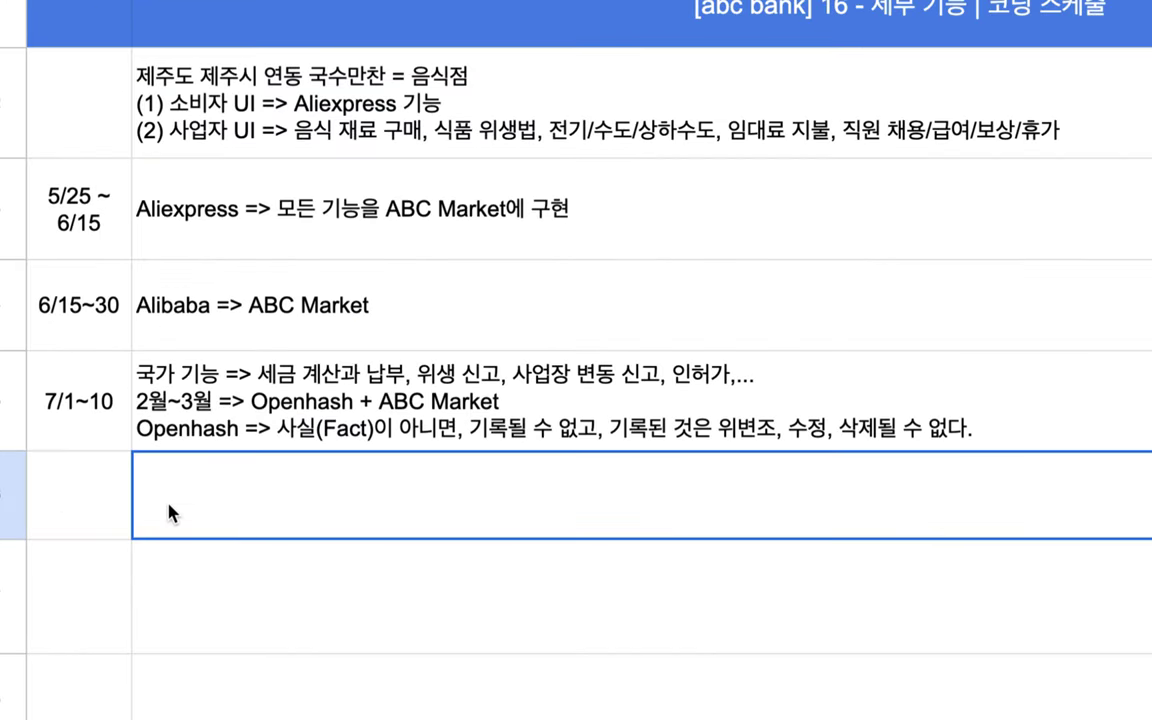
double_click(125, 513)
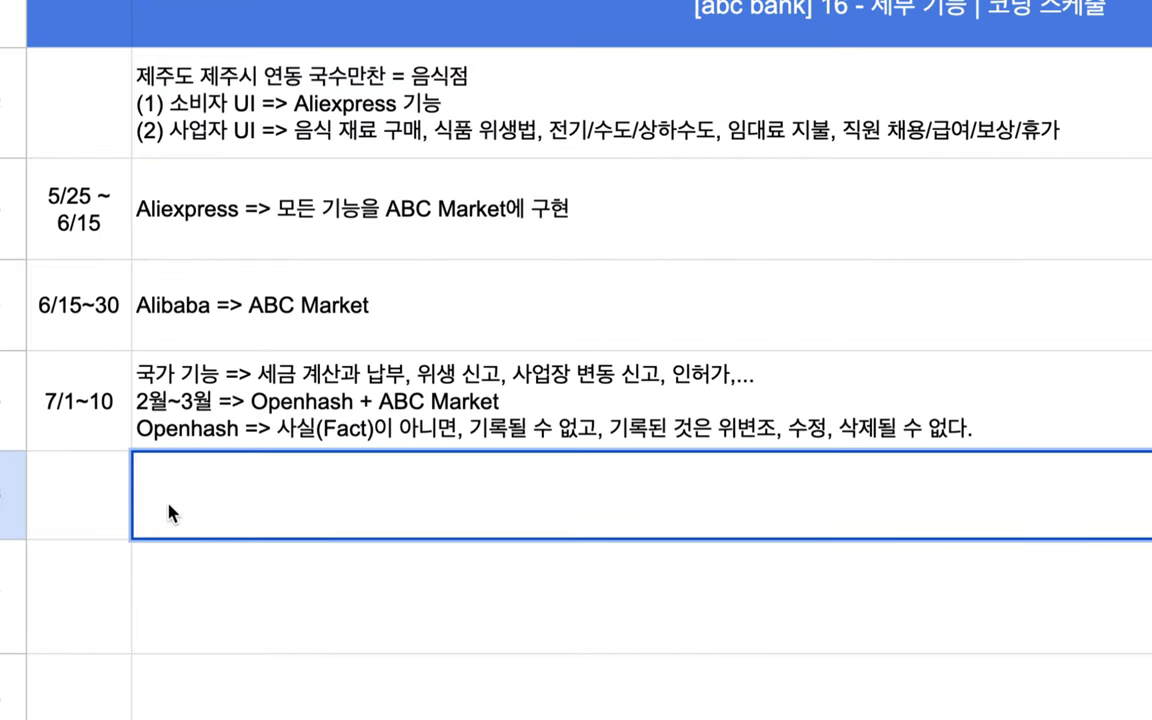
text(Order )
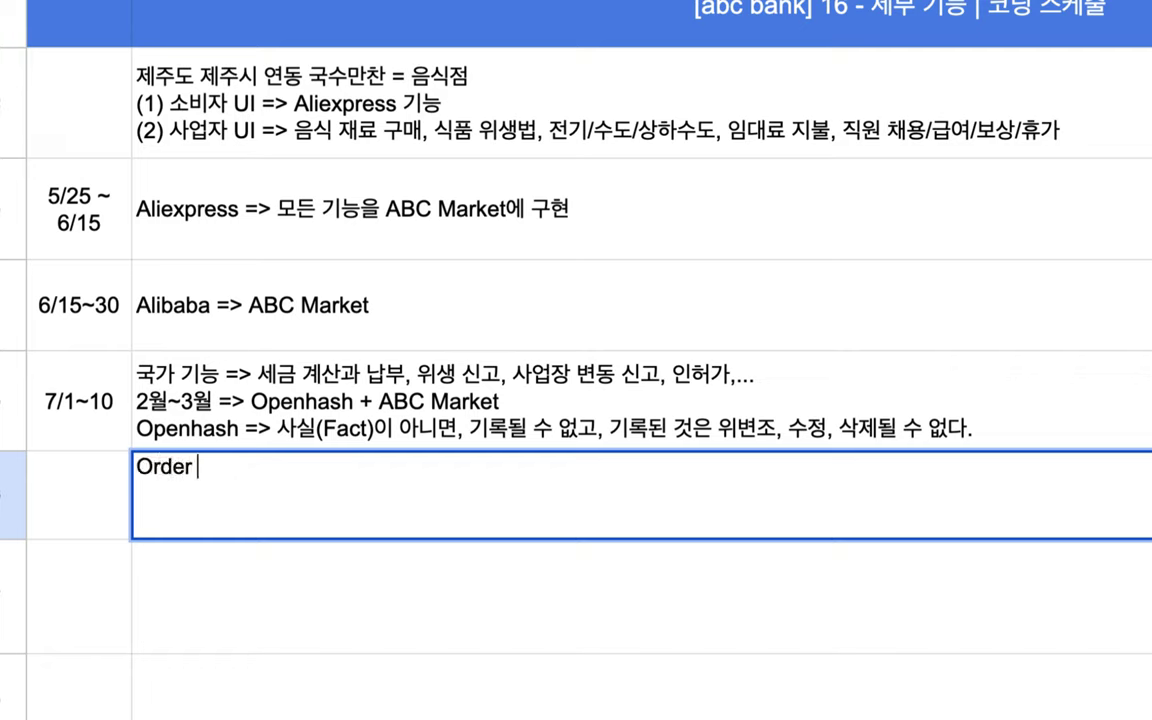
text(=> Unpaid =)
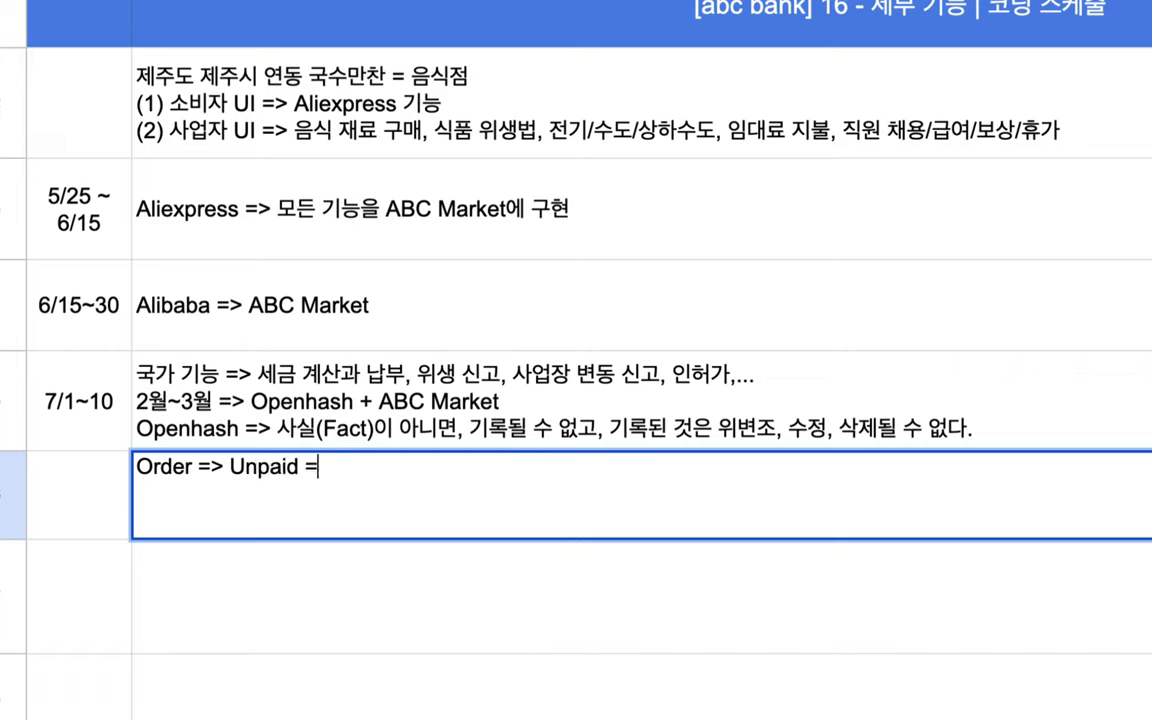
text(> Paid => Paid)
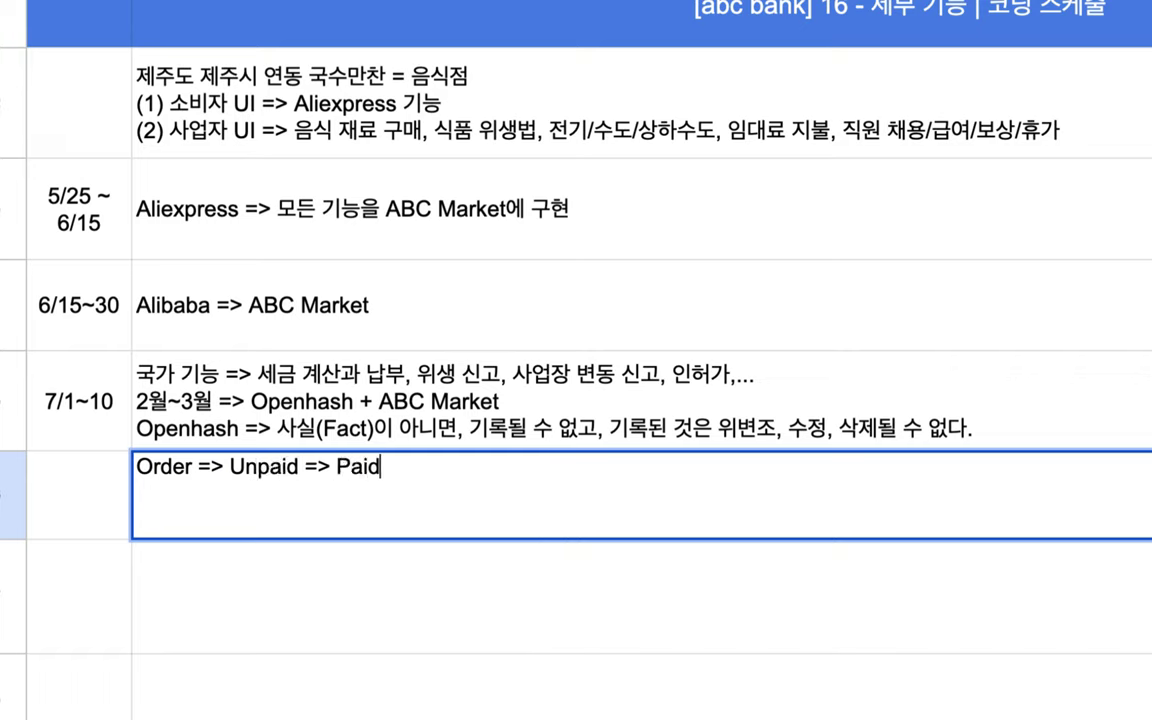
text( => Balance)
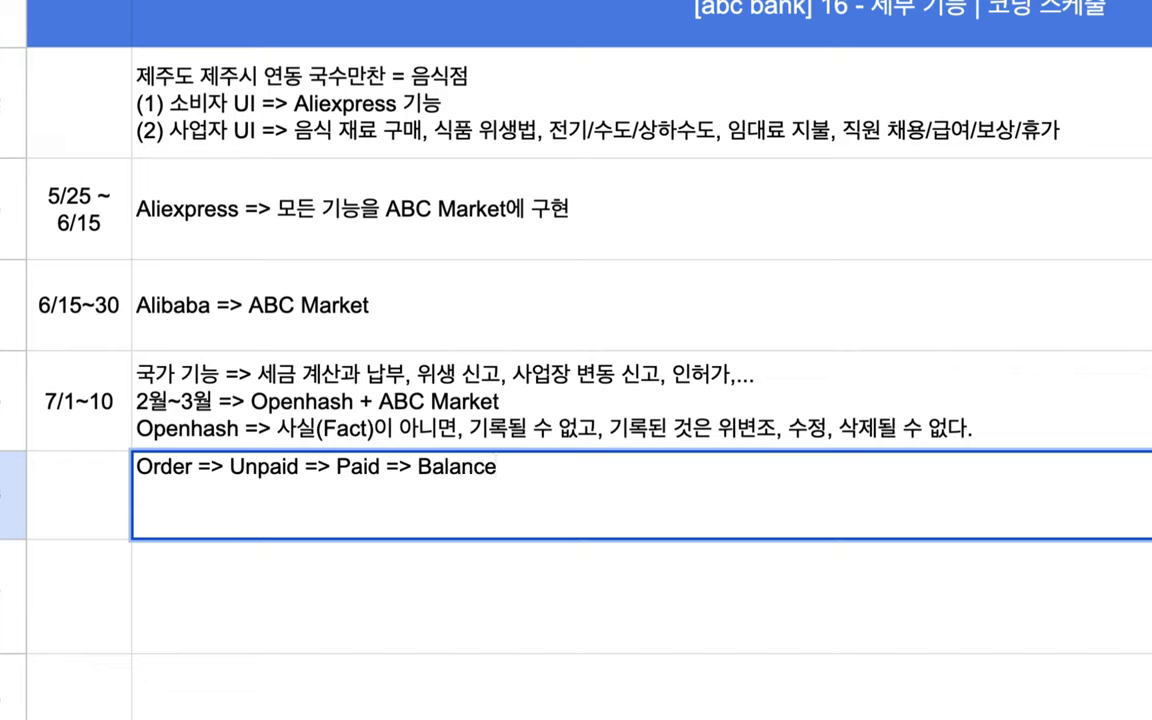
text( => )
text(Income)
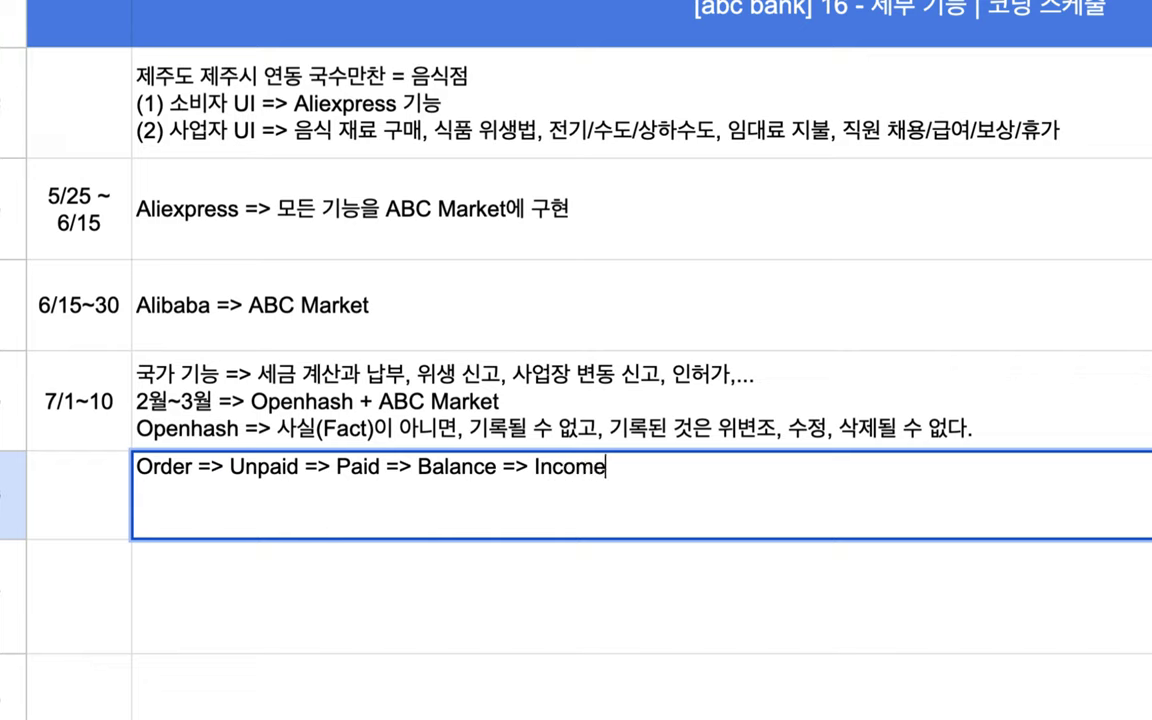
text( Statement)
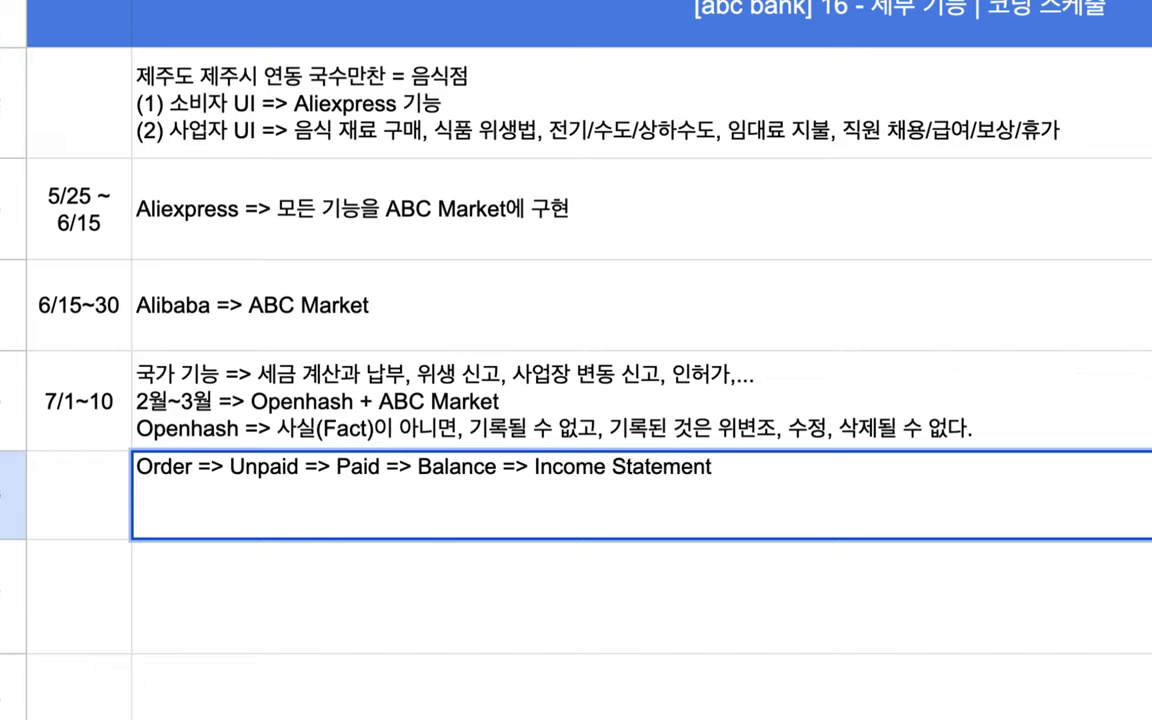
text( => Ba)
text(lance )
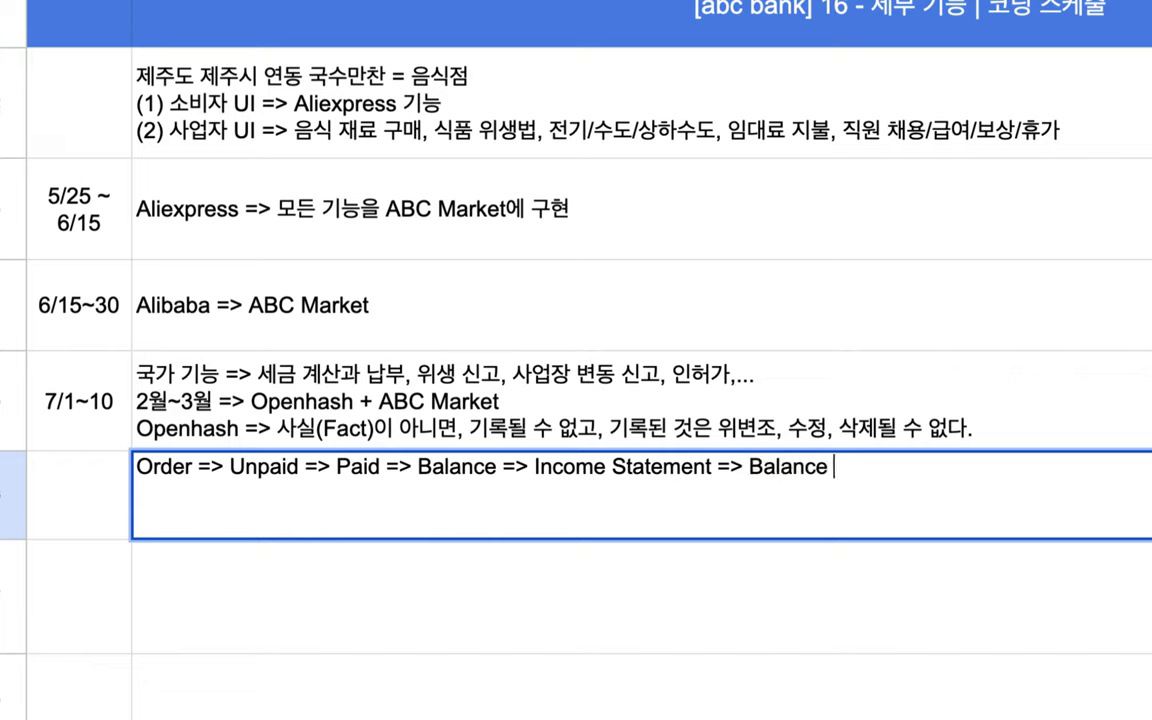
text(Sheets)
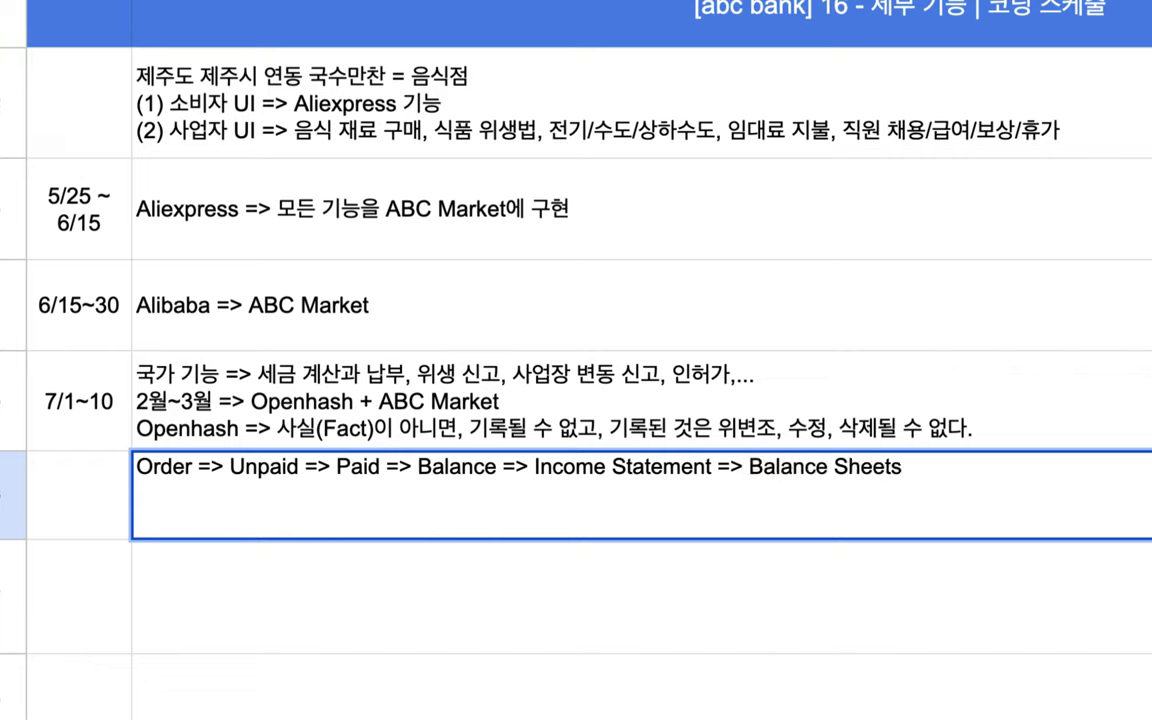
- Insert "(= Inventory)" directly after the first "Balance" in the order flow text of cell B6
drag(748, 467, 908, 467)
double_click(458, 467)
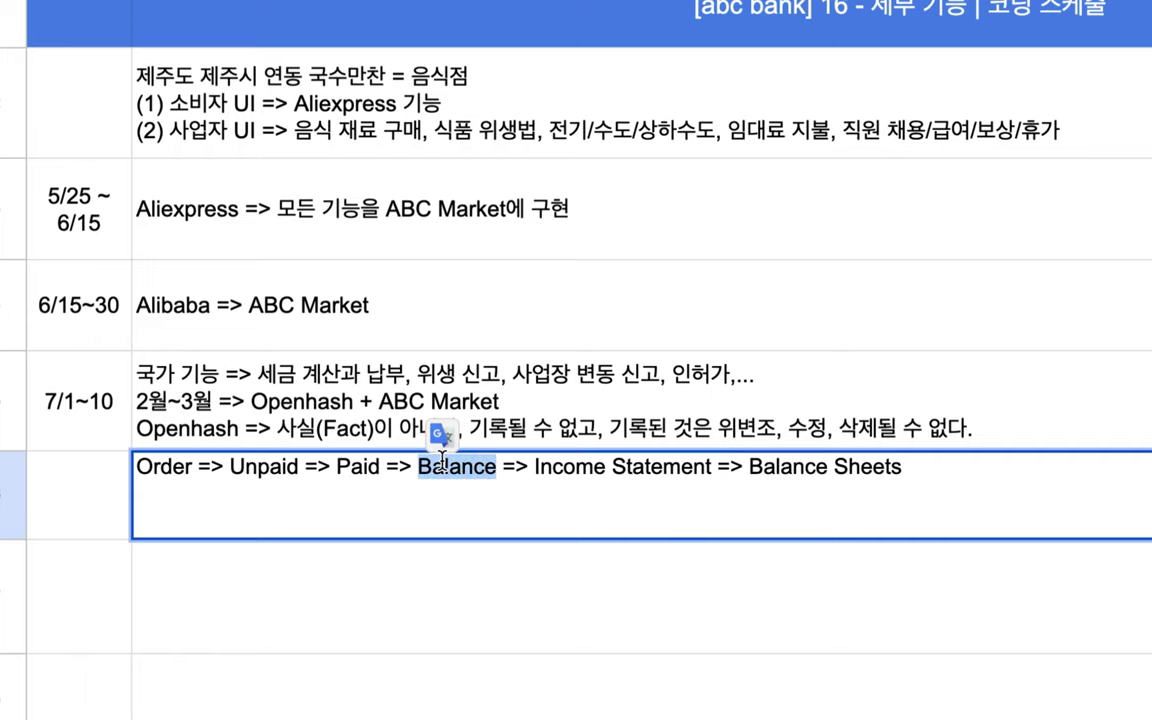
click(497, 467)
text((= )
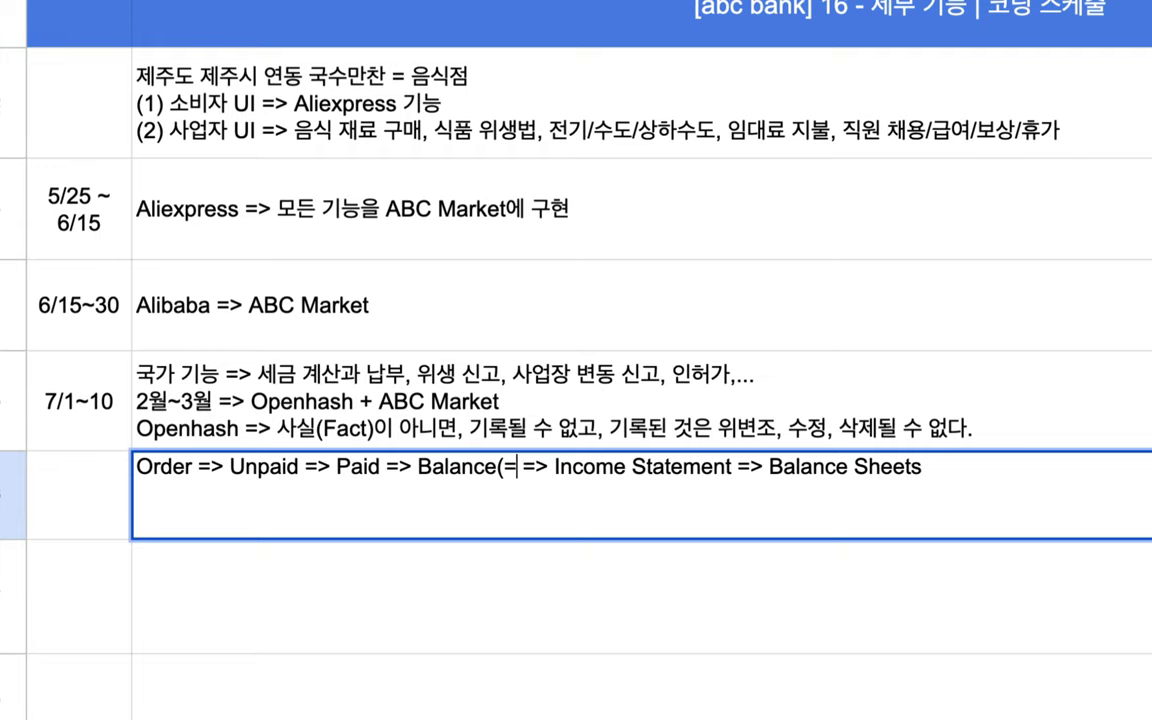
text(Inventory))
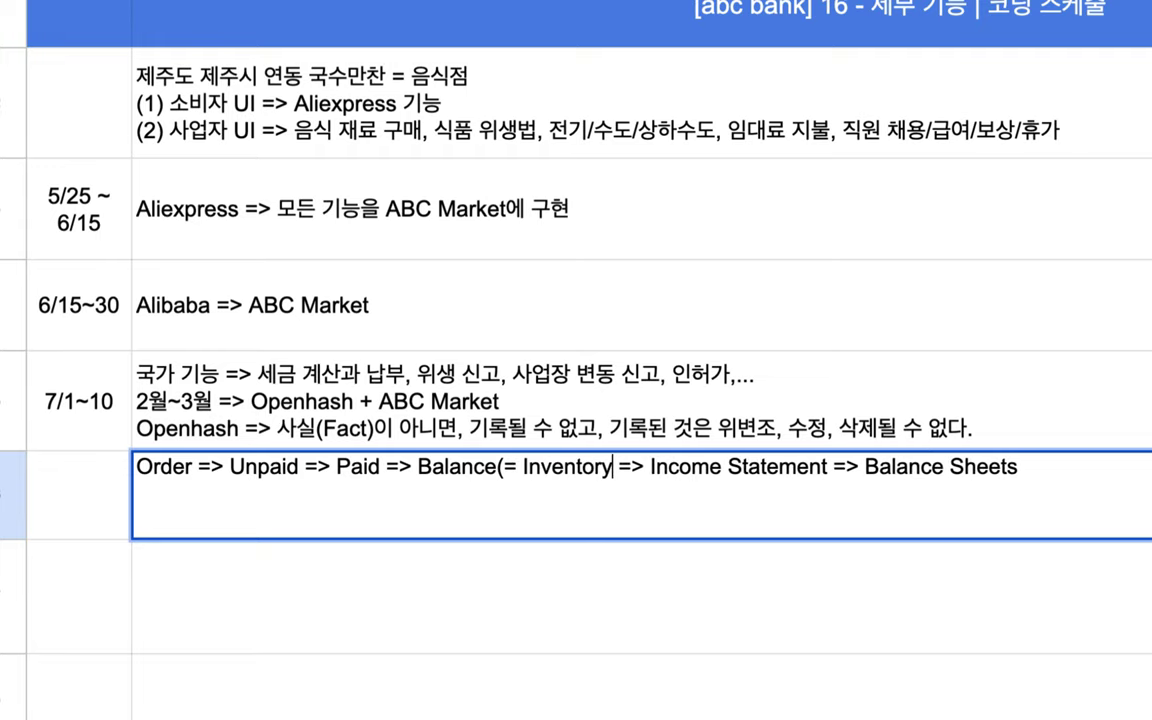
- Append "=> Financial Ratio => Credit Rate" to the order flow text in cell B6 and commit the cell
click(1100, 468)
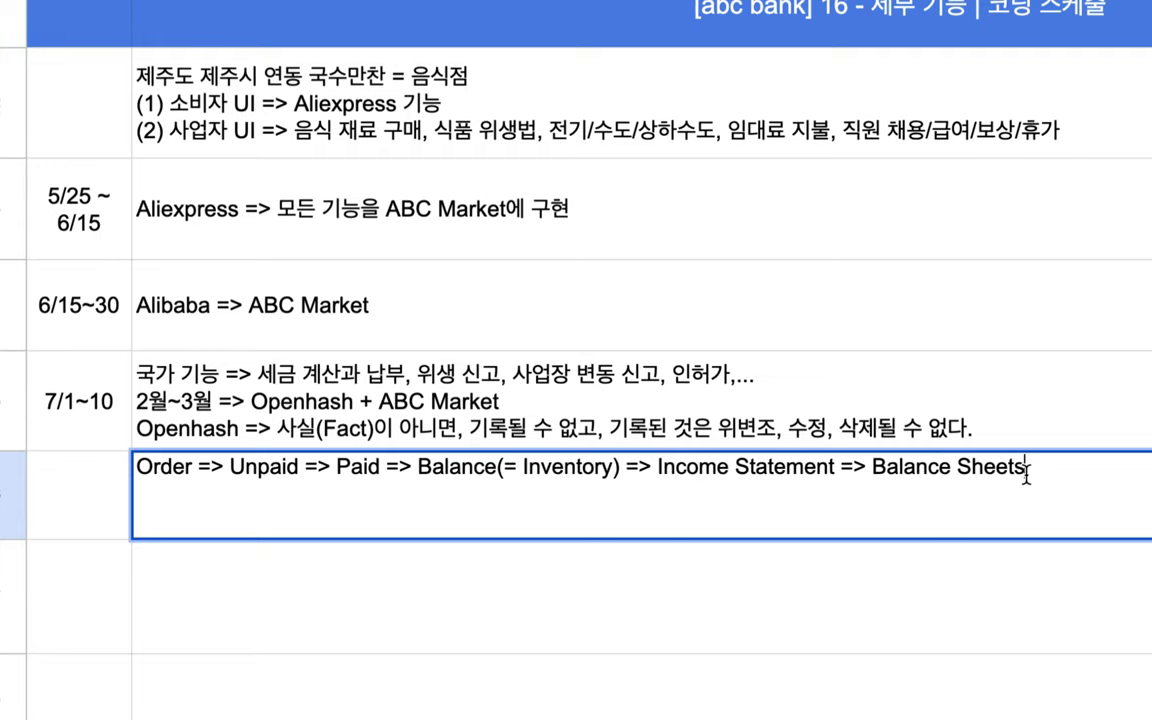
text(=>)
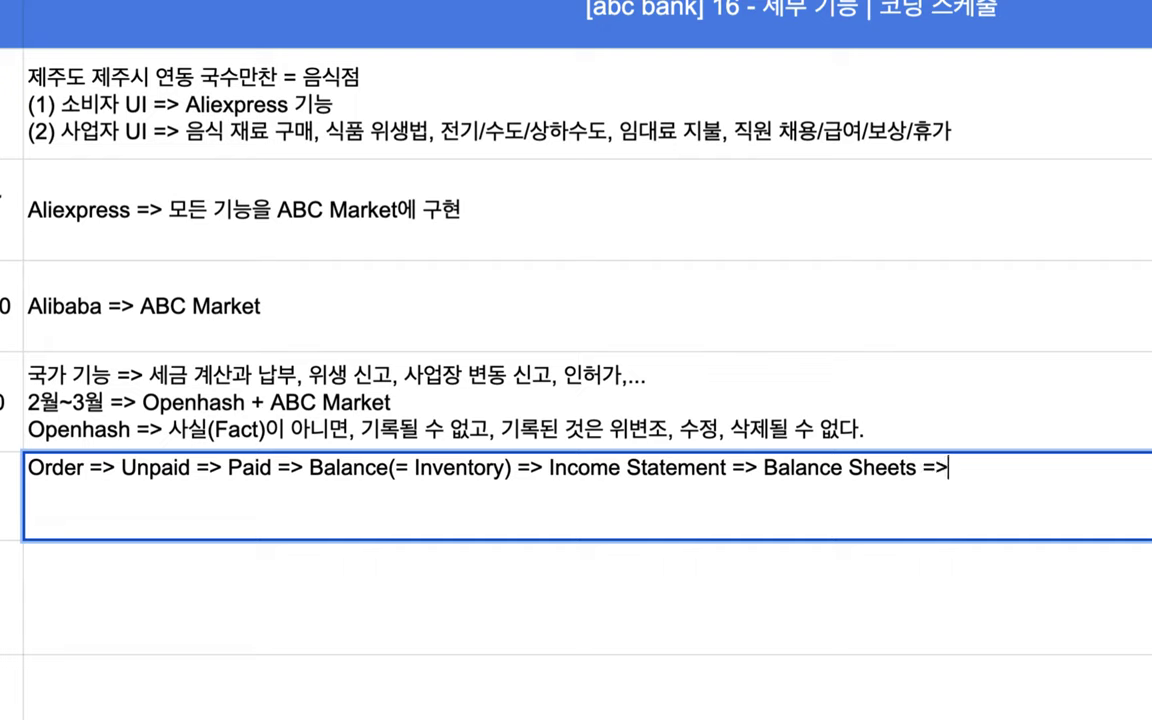
text( Finna)
key(BackSpace)
key(BackSpace)
text(ancial Ratio)
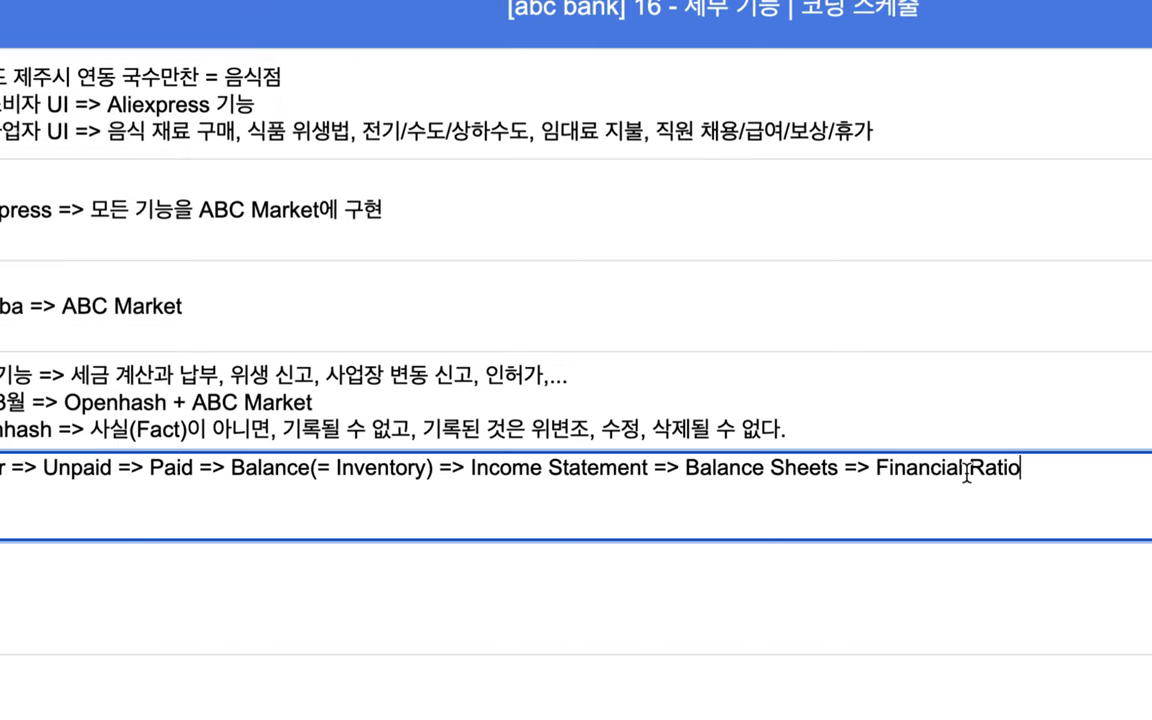
drag(877, 468, 1064, 462)
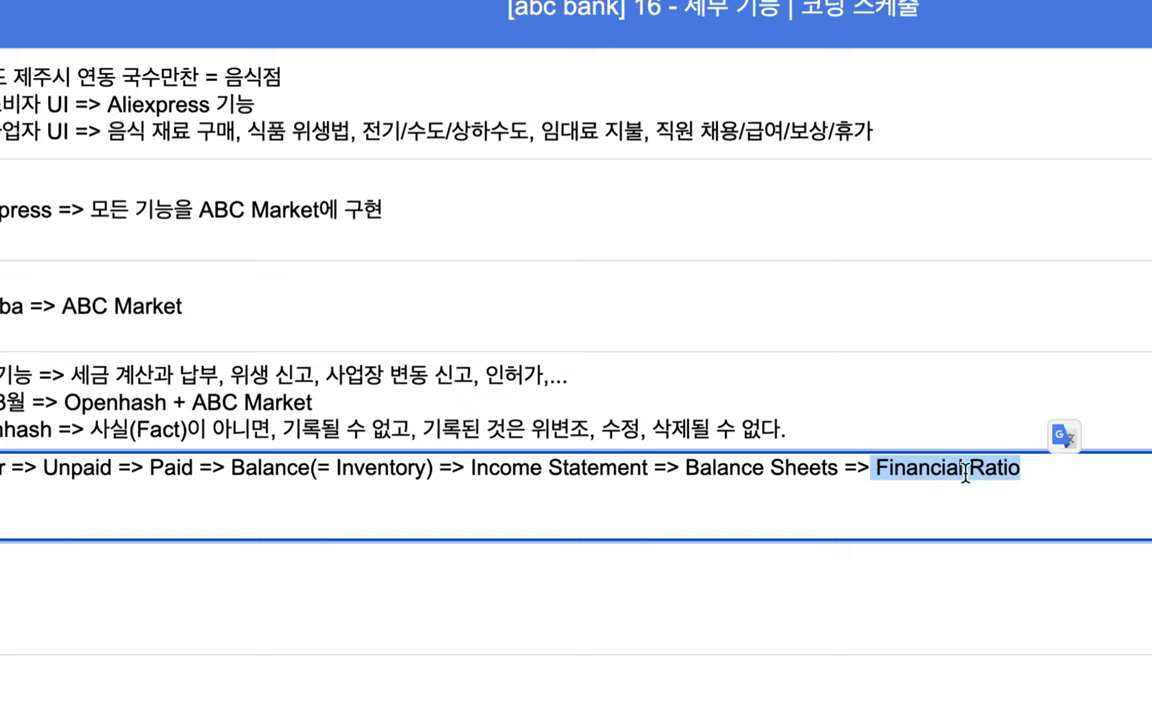
click(1018, 470)
text(=> Credit Rate)
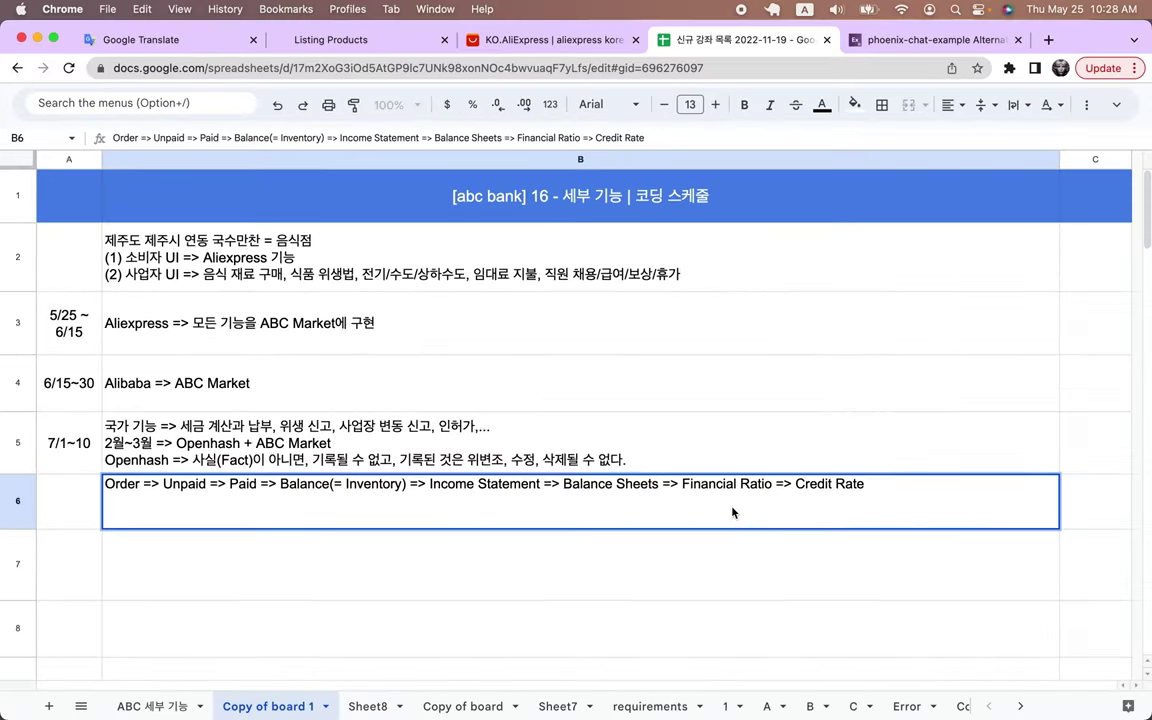
click(652, 369)
- Switch to Visual Studio Code, open sale.ex from the order_live folder and read through its commented-out code to the end
key(super+Tab)
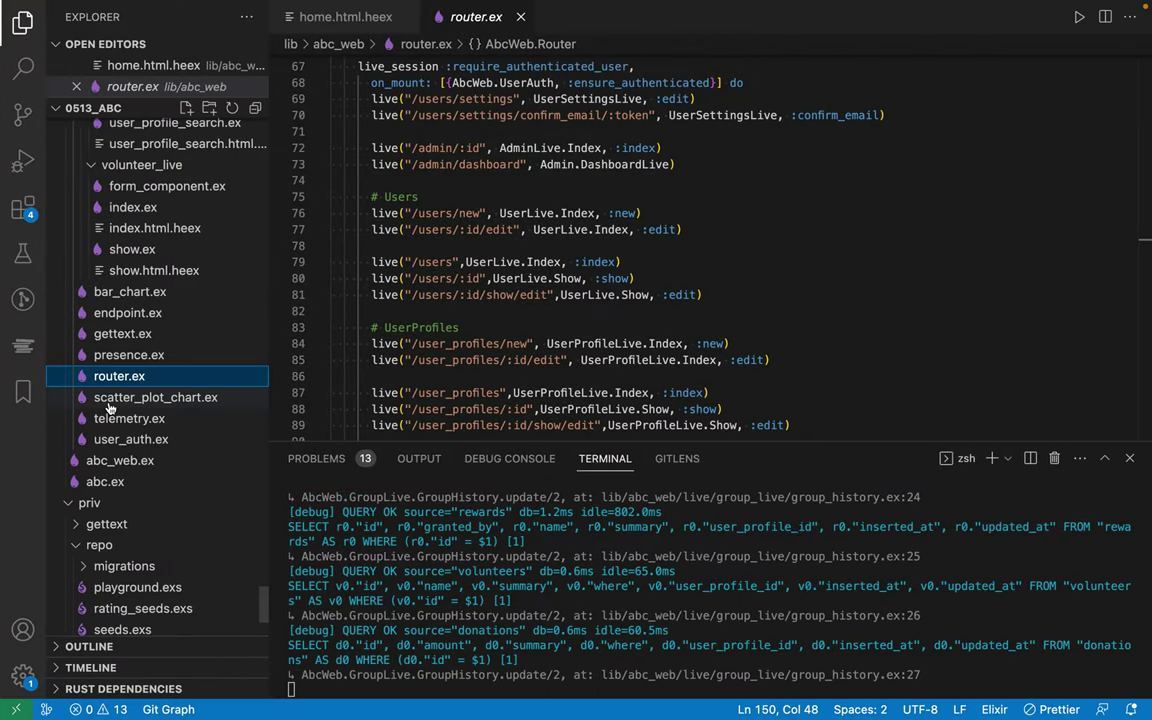
scroll(110, 407, up, 5)
scroll(110, 407, up, 3)
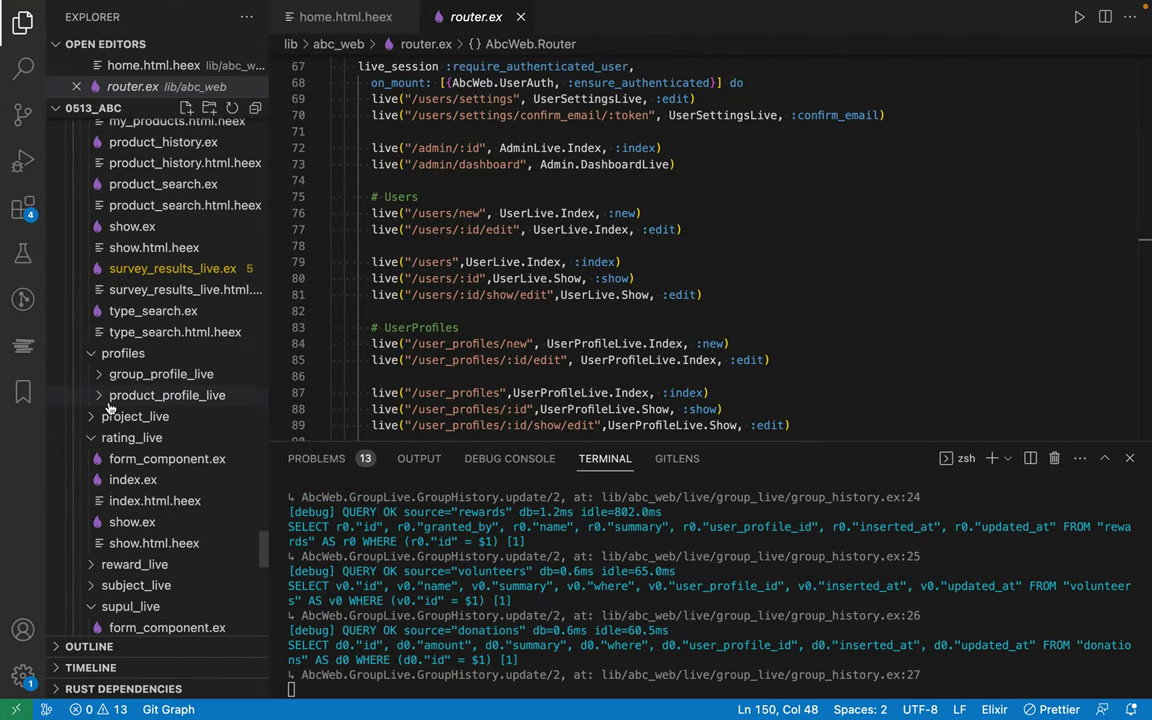
scroll(110, 407, down, 2)
scroll(130, 390, up, 4)
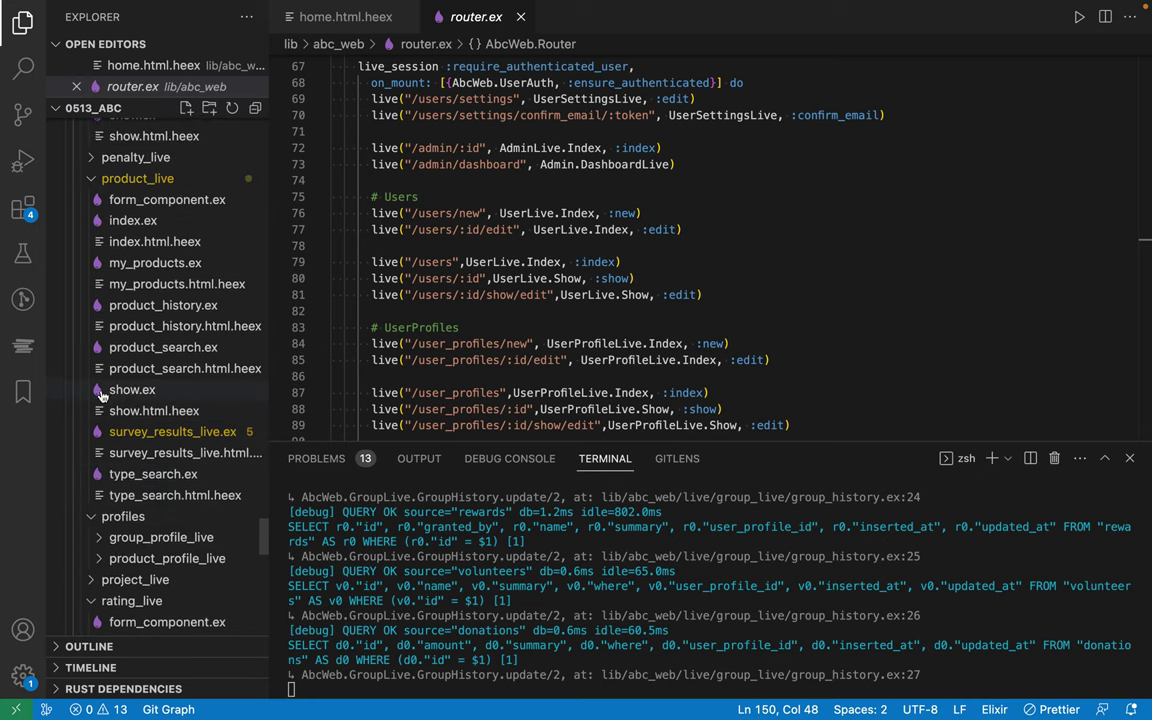
scroll(100, 395, up, 5)
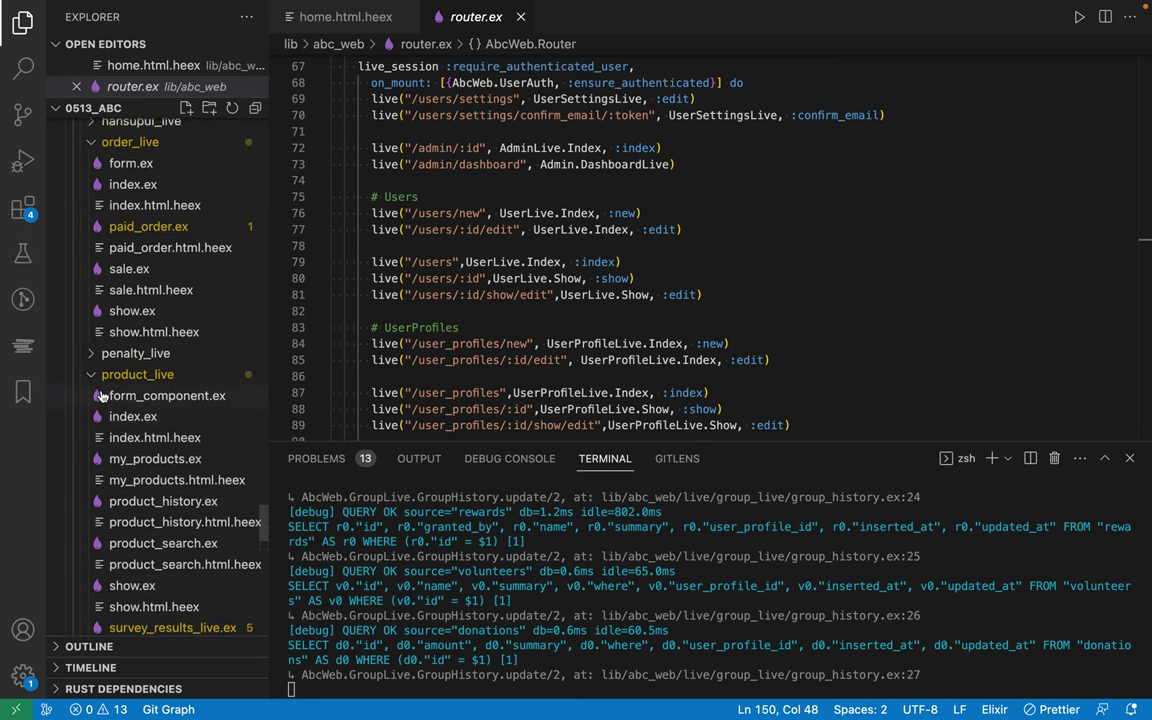
scroll(101, 395, up, 2)
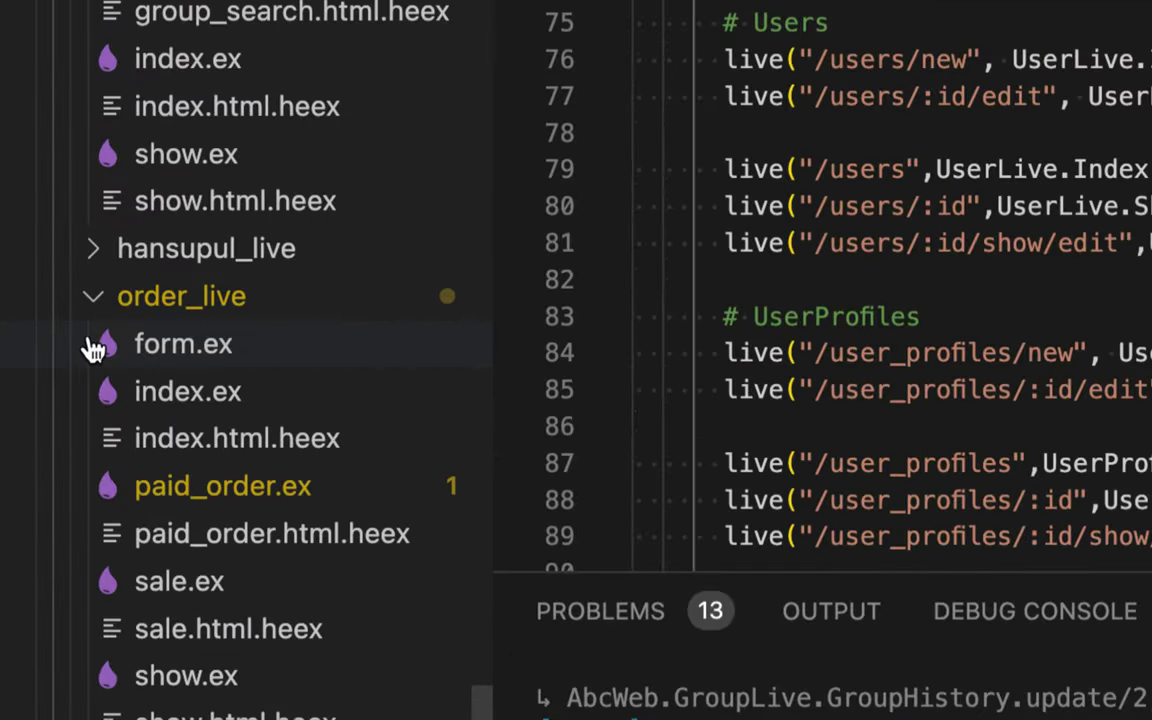
scroll(100, 338, down, 4)
scroll(147, 319, up, 1)
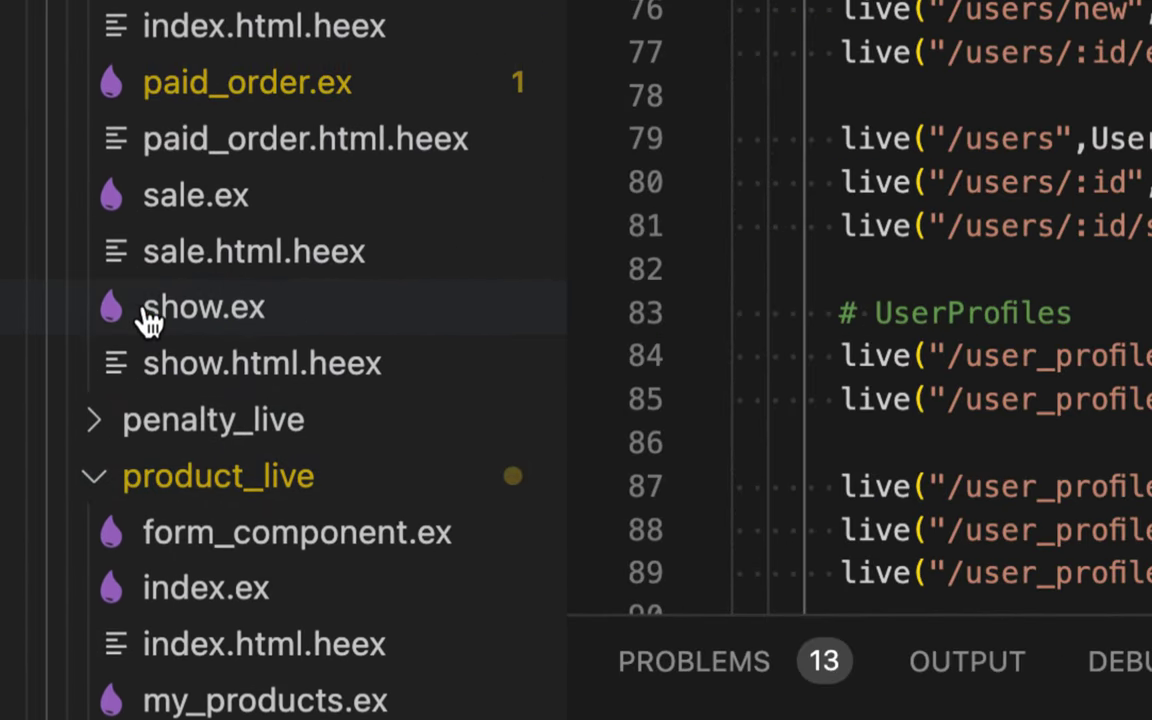
click(208, 213)
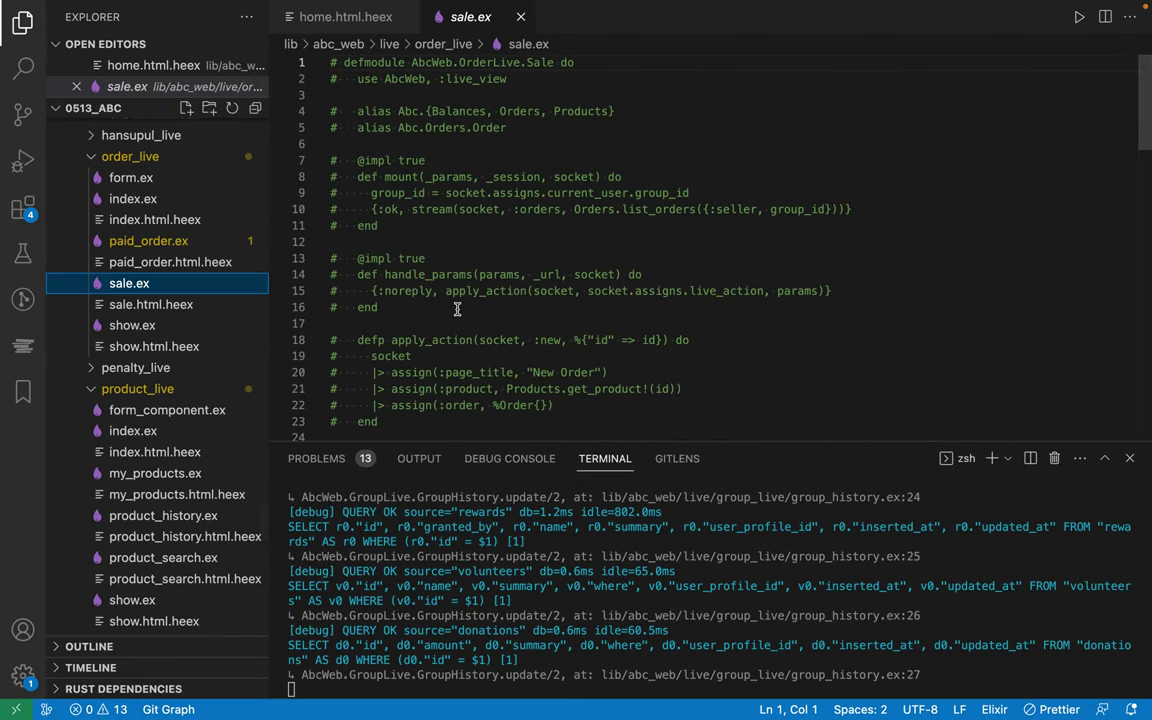
scroll(457, 309, down, 15)
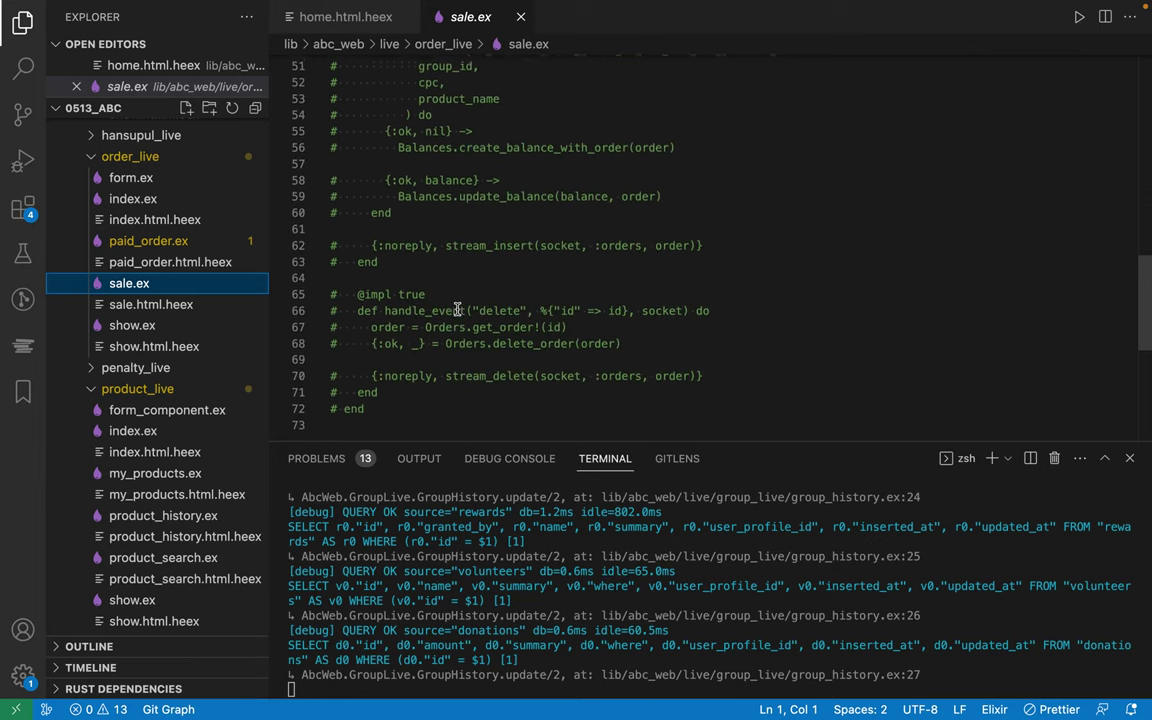
scroll(457, 309, down, 2)
- Return to the schedule spreadsheet and enter "제주도 65만 인구, 사업자 10만, 자동차 30만 => ABC Market & Bank" in cell B7
key(super+Tab)
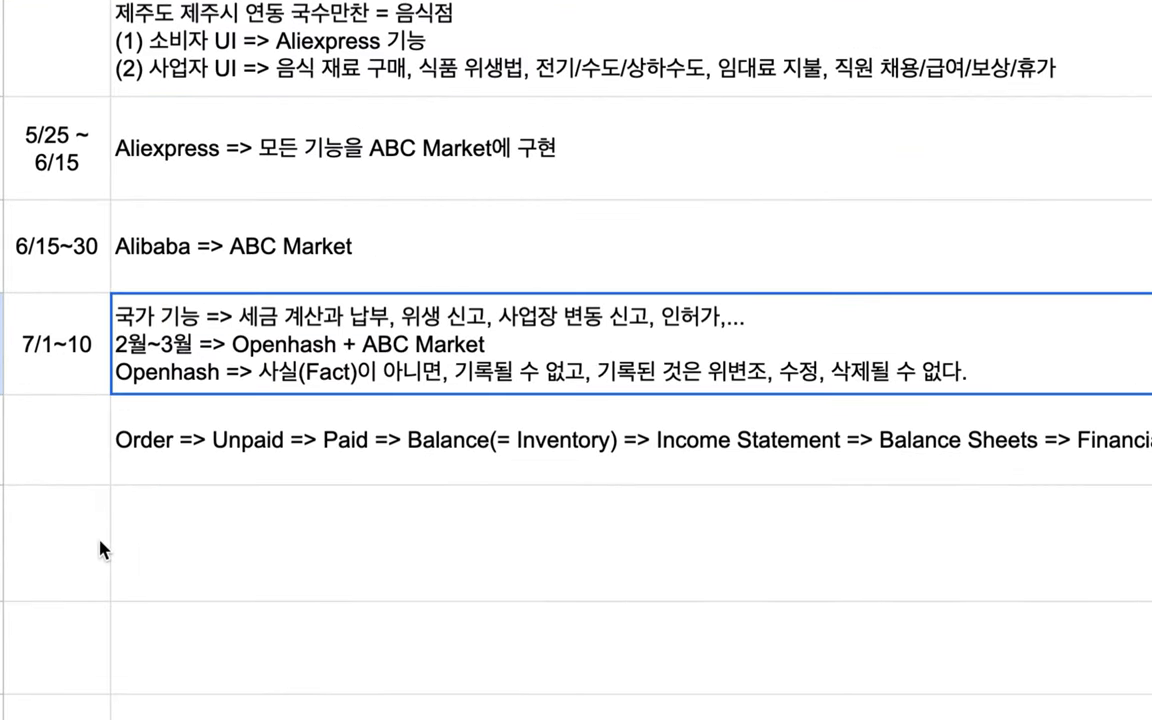
click(139, 548)
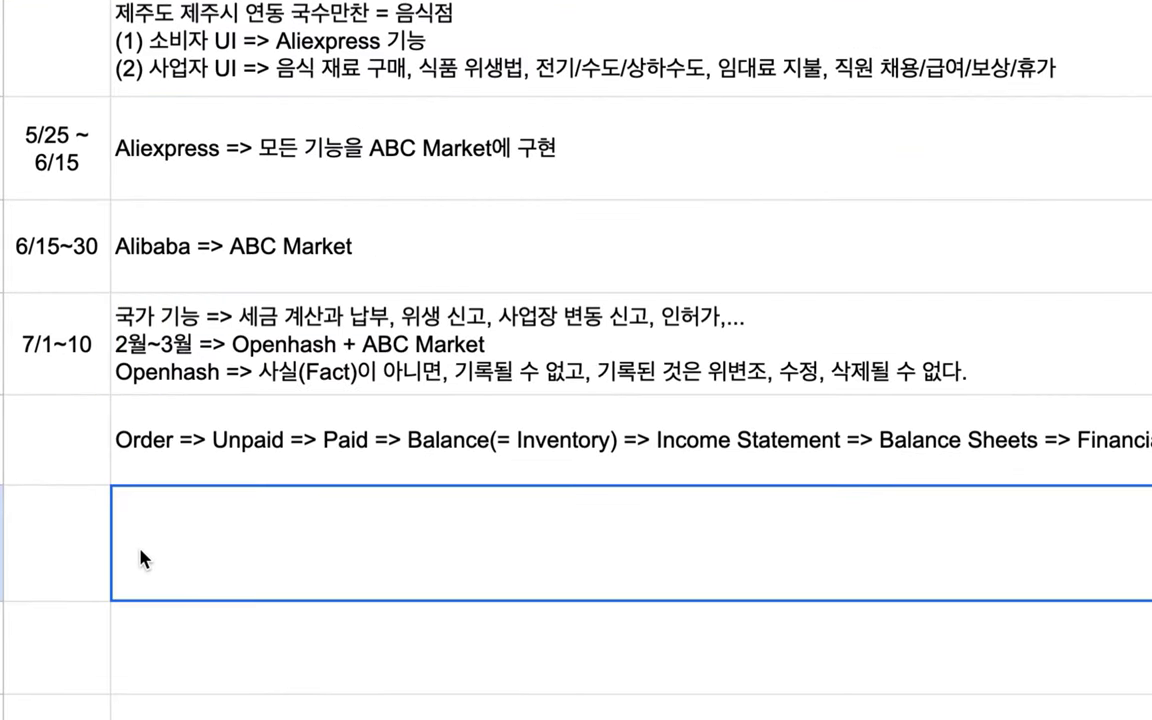
text(wpwn)
key(BackSpace)
key(BackSpace)
key(BackSpace)
key(BackSpace)
text(제주도 6)
text(5맨)
text( 인구, 사업재)
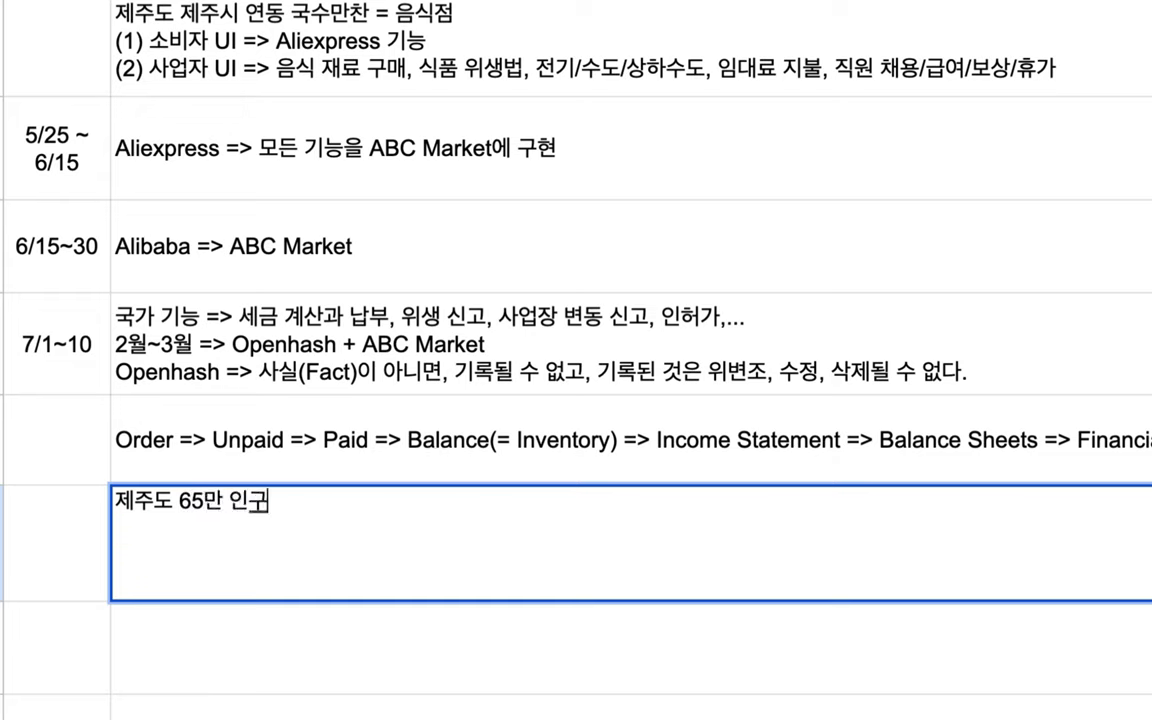
key(BackSpace)
text(자 1)
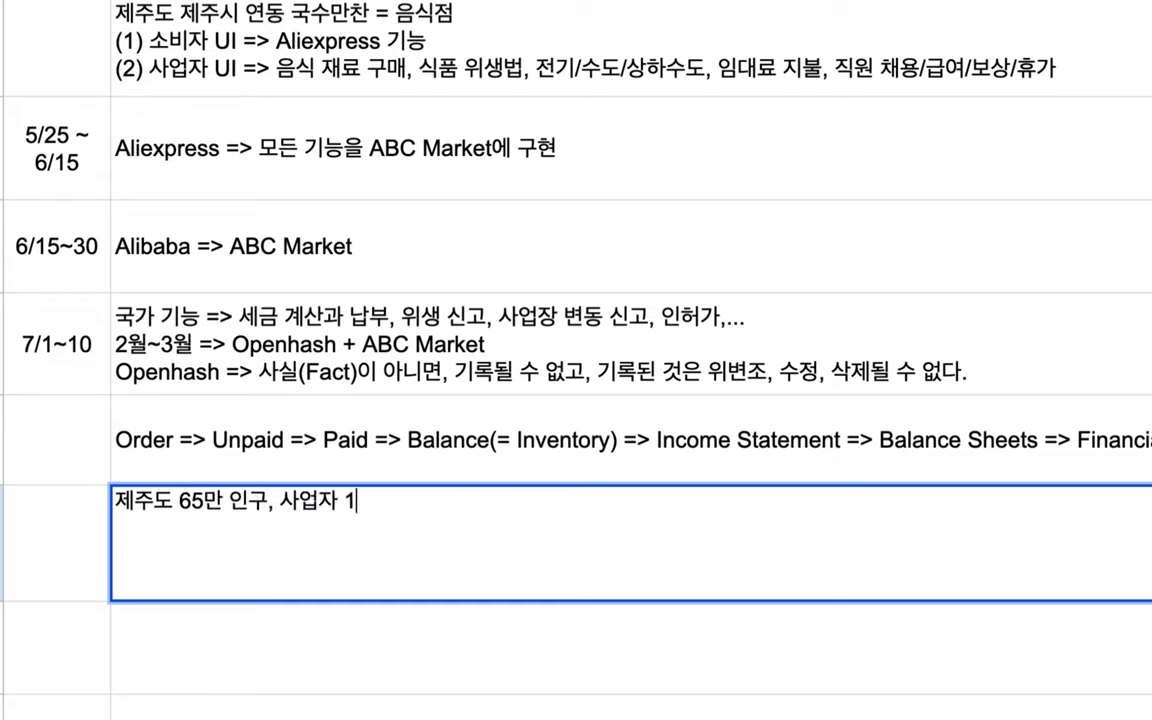
text(0만, 자동차 )
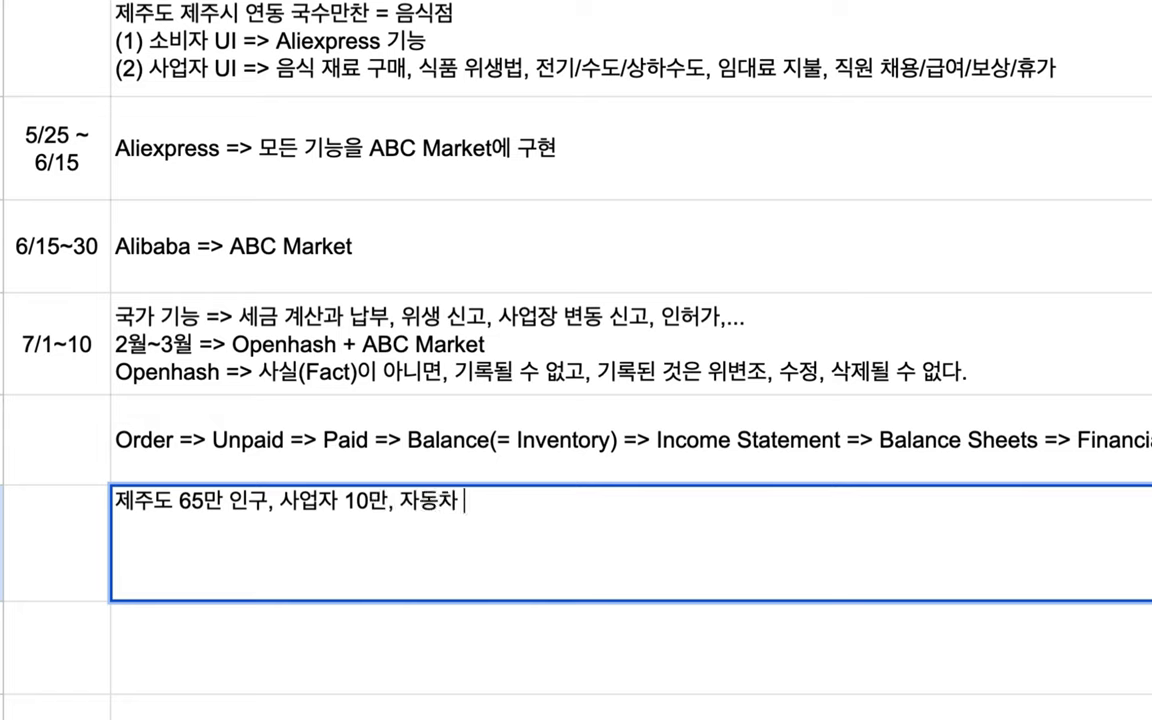
text(30맨)
text( => )
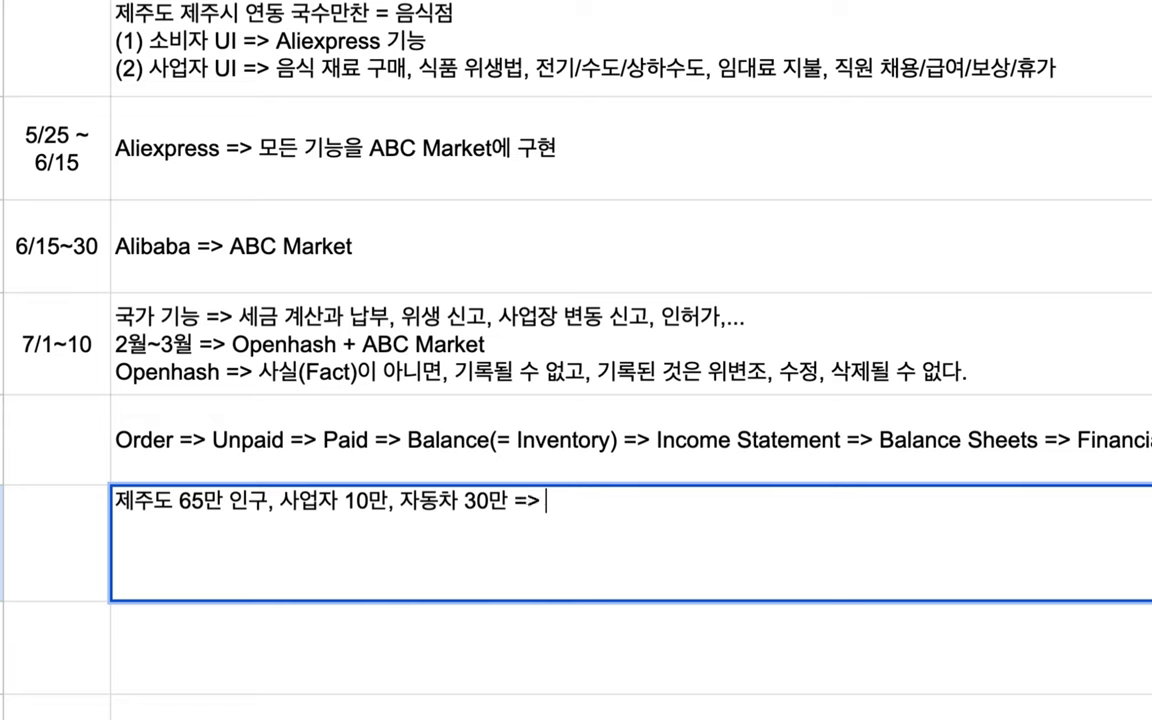
text(ABC Market)
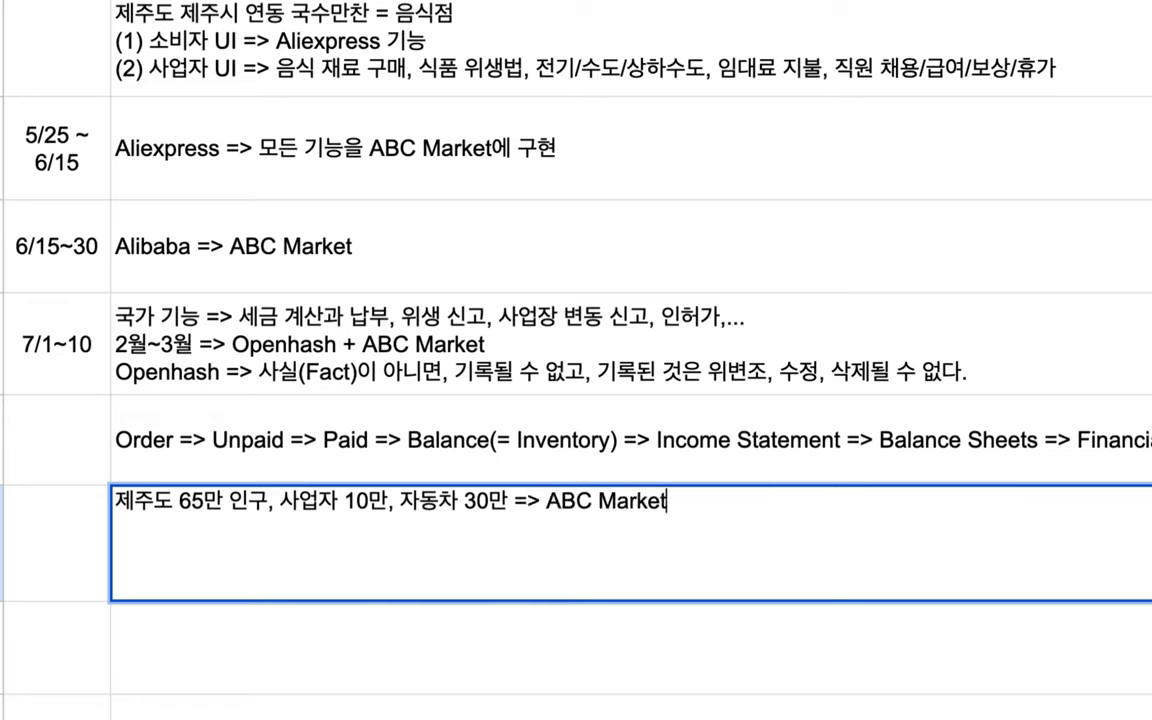
text( & Bank)
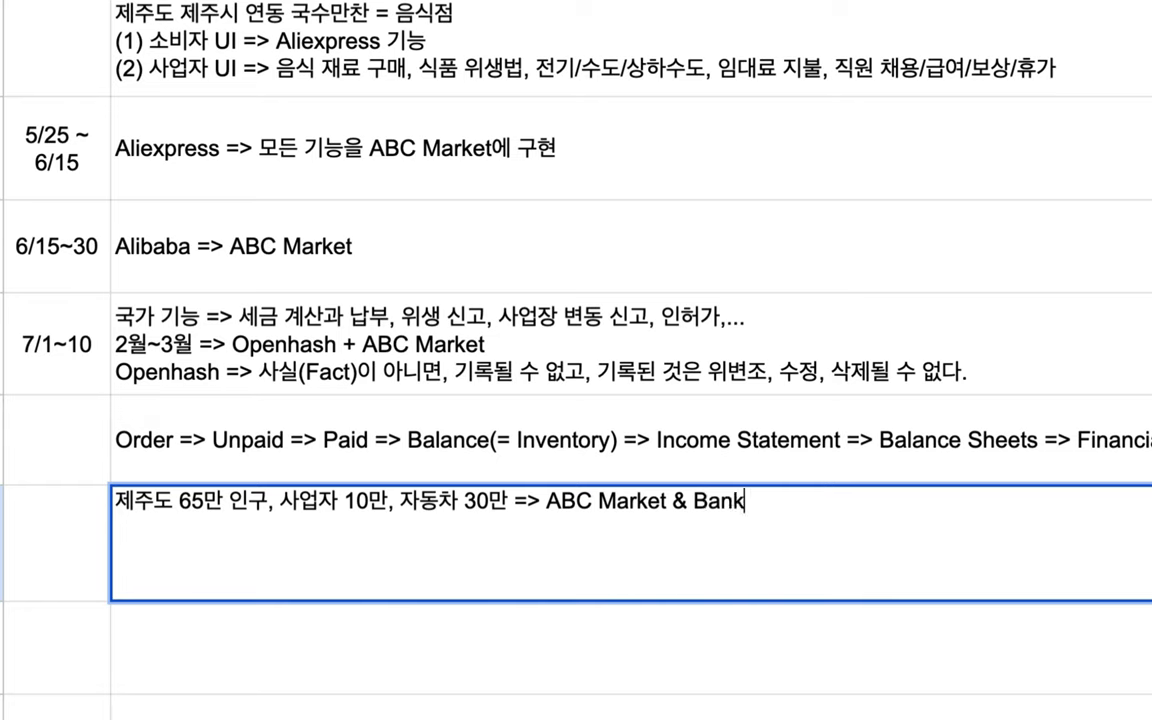
- Extend the text in cell B7 with "=> 10만 사업장 + 65만 인구 + 30만 차량"
text( =)
text(> 10aks)
key(BackSpace)
key(BackSpace)
key(BackSpace)
text(만)
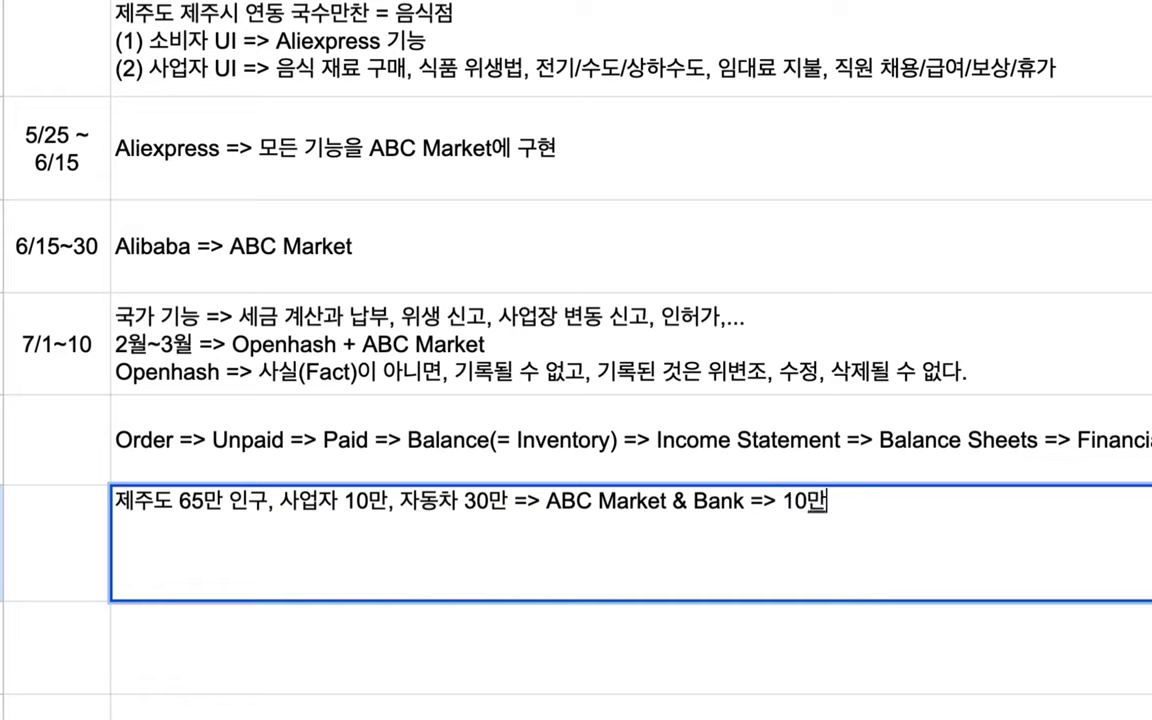
text( 사어ㅂ재)
text(+ 645만)
key(BackSpace)
key(BackSpace)
key(BackSpace)
text(5만 인ㄱㅜ +)
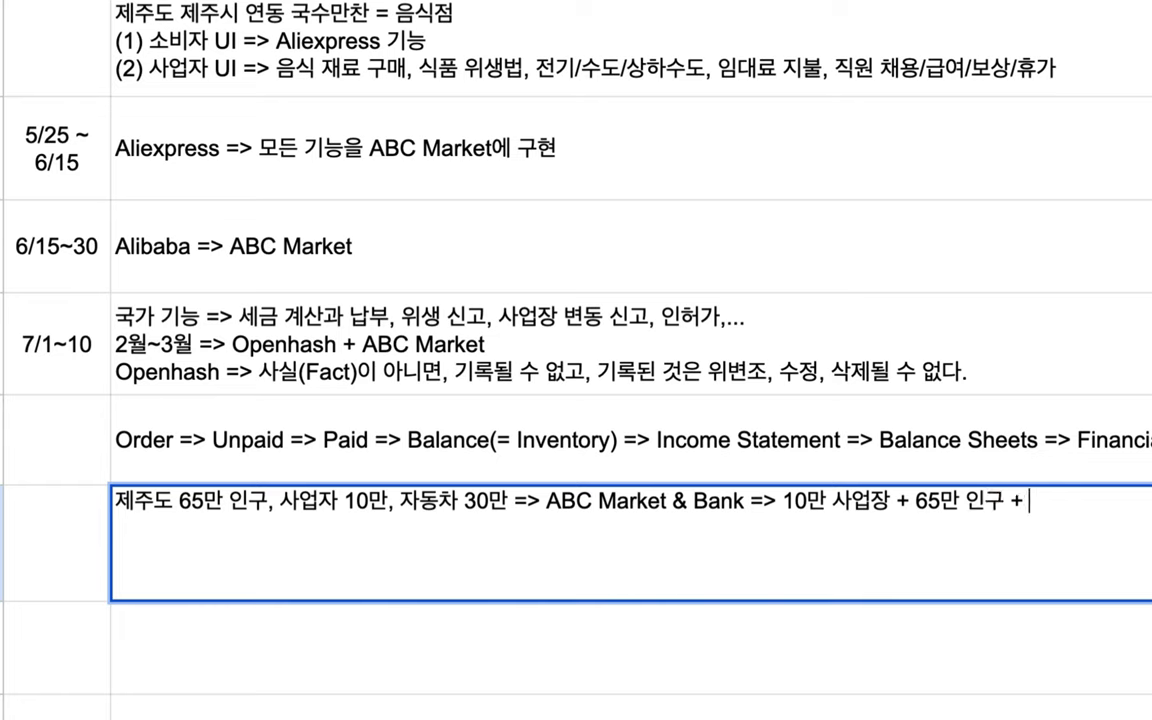
text( 30만 ㅊㅏ량)
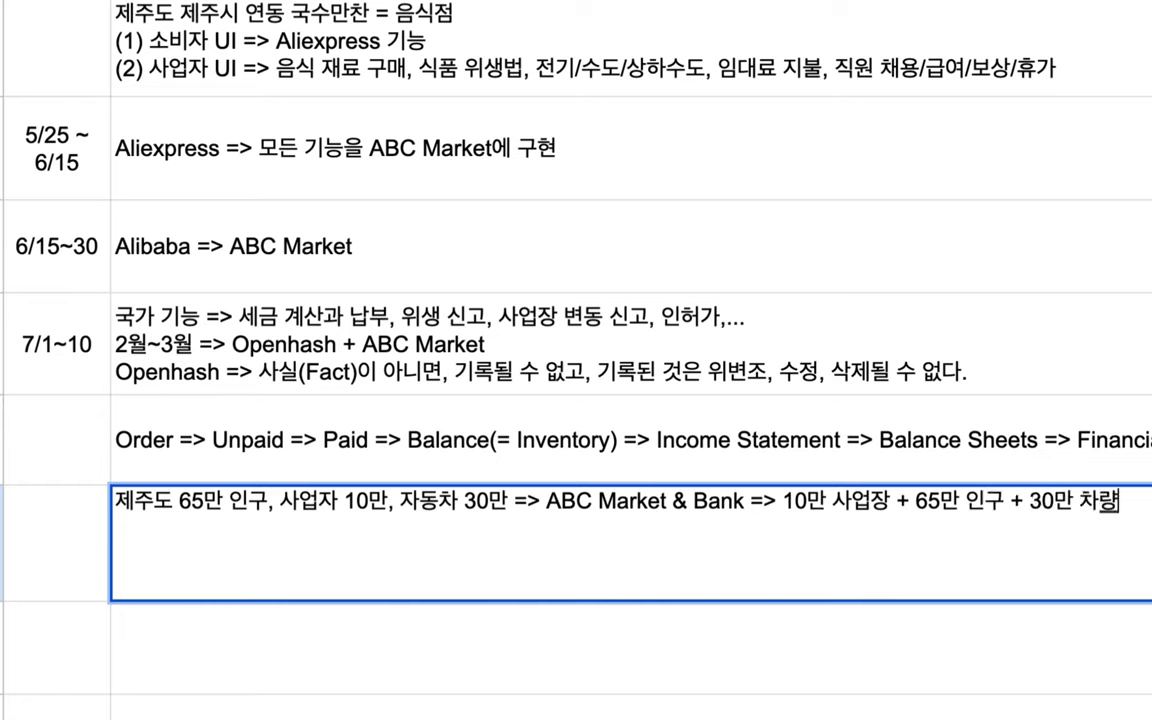
- Append "=> 각각의 재무제표 => Credit Rates" to the end of the text in cell B7
scroll(1085, 481, right, 5)
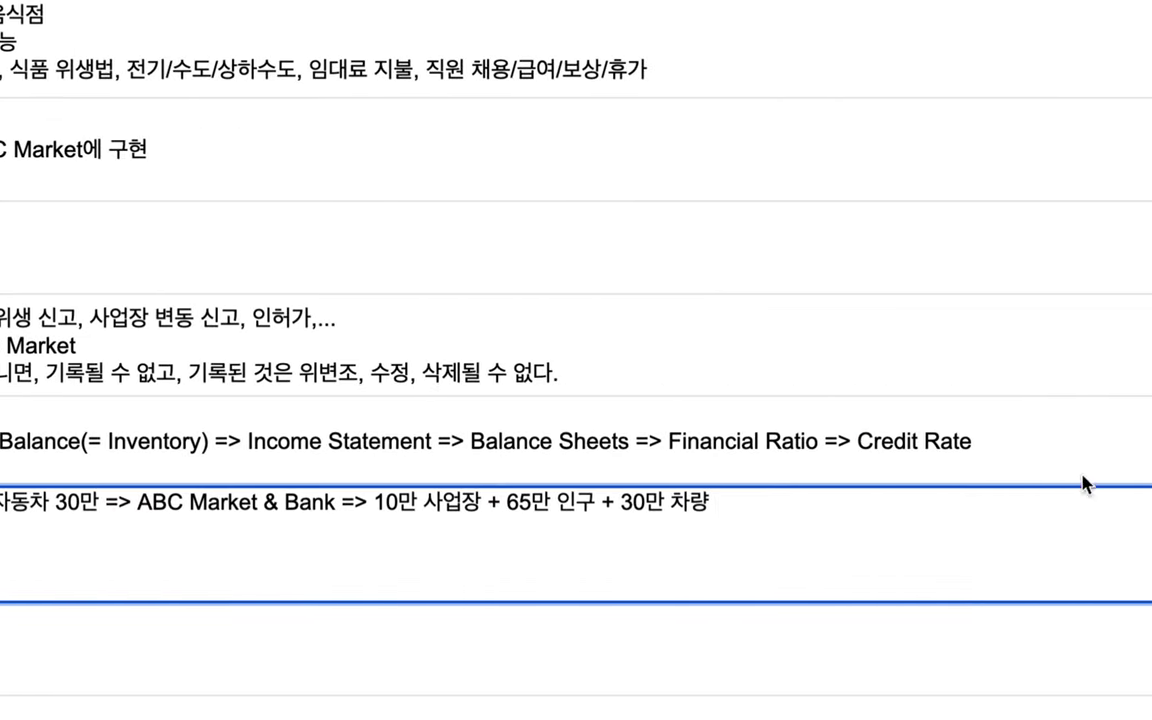
text(=> 각각의 재무제표 =>)
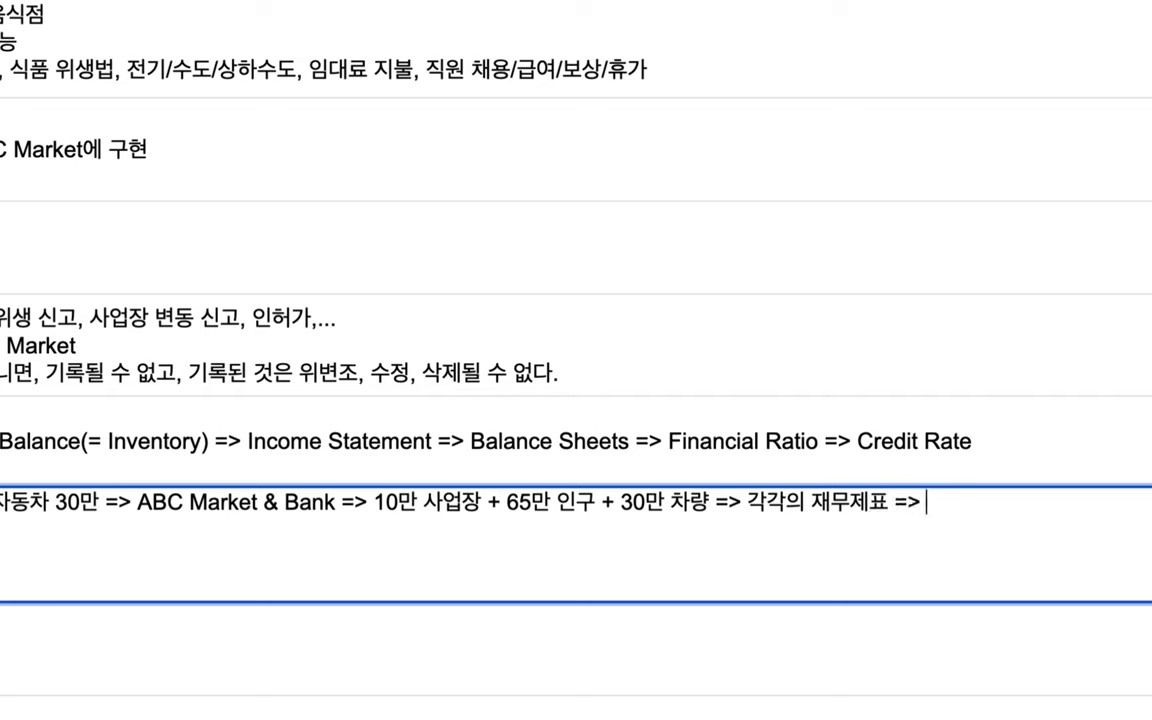
text( Credit Rates)
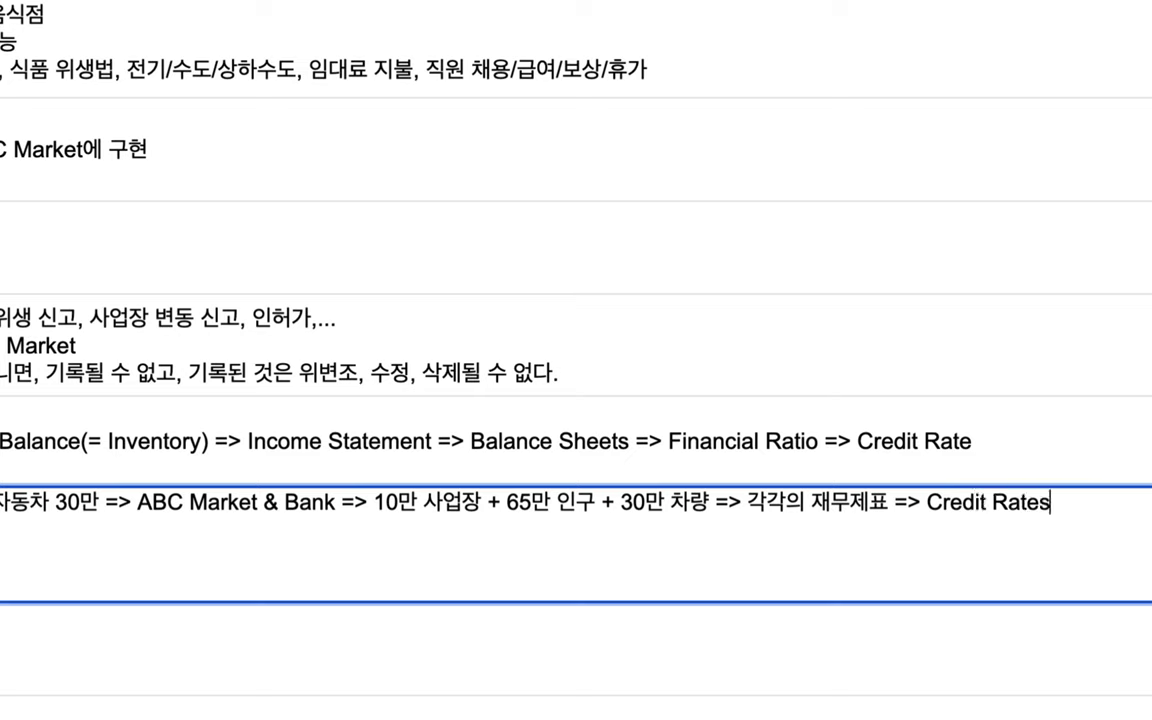
- Highlight the population, business, vehicle, financial statement and Credit Rates parts of the cell B7 text in turn to review the flow
drag(594, 502, 510, 502)
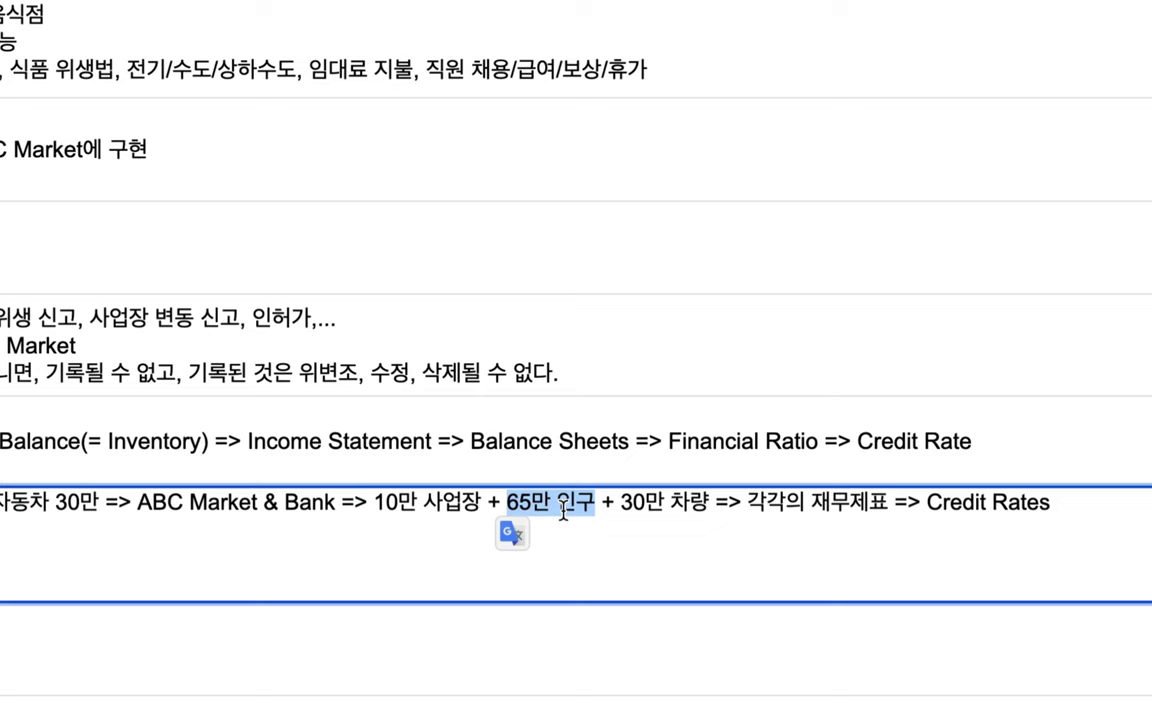
drag(927, 502, 1041, 505)
drag(374, 502, 474, 510)
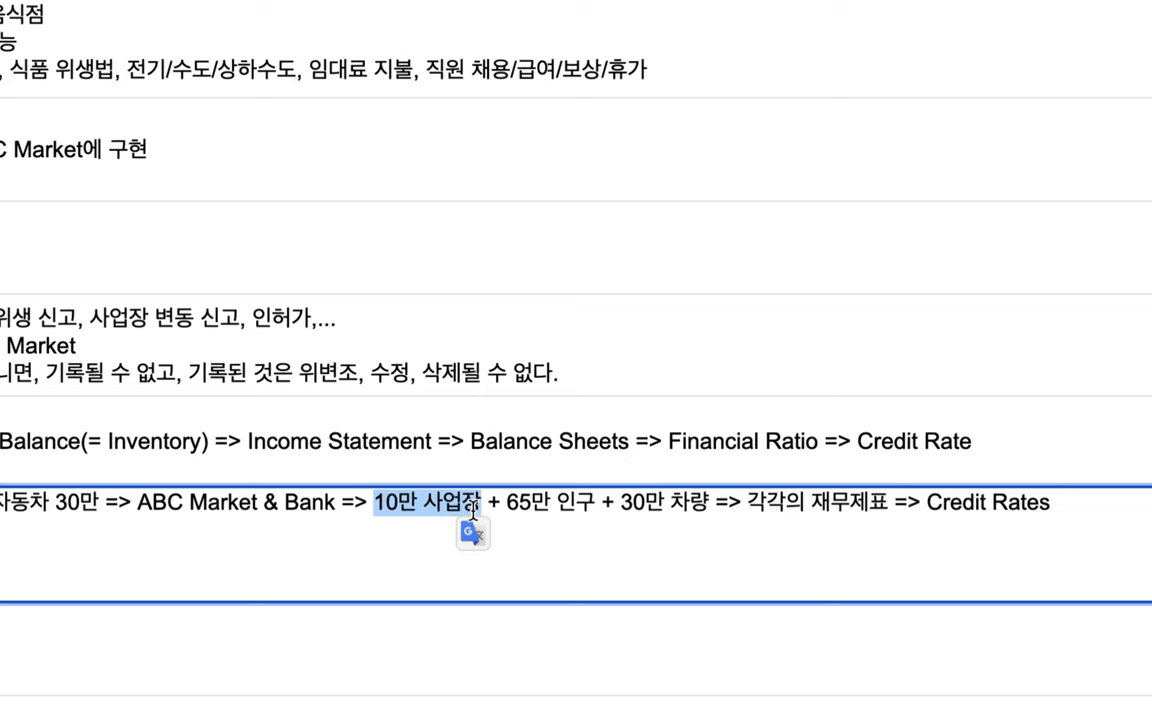
click(925, 505)
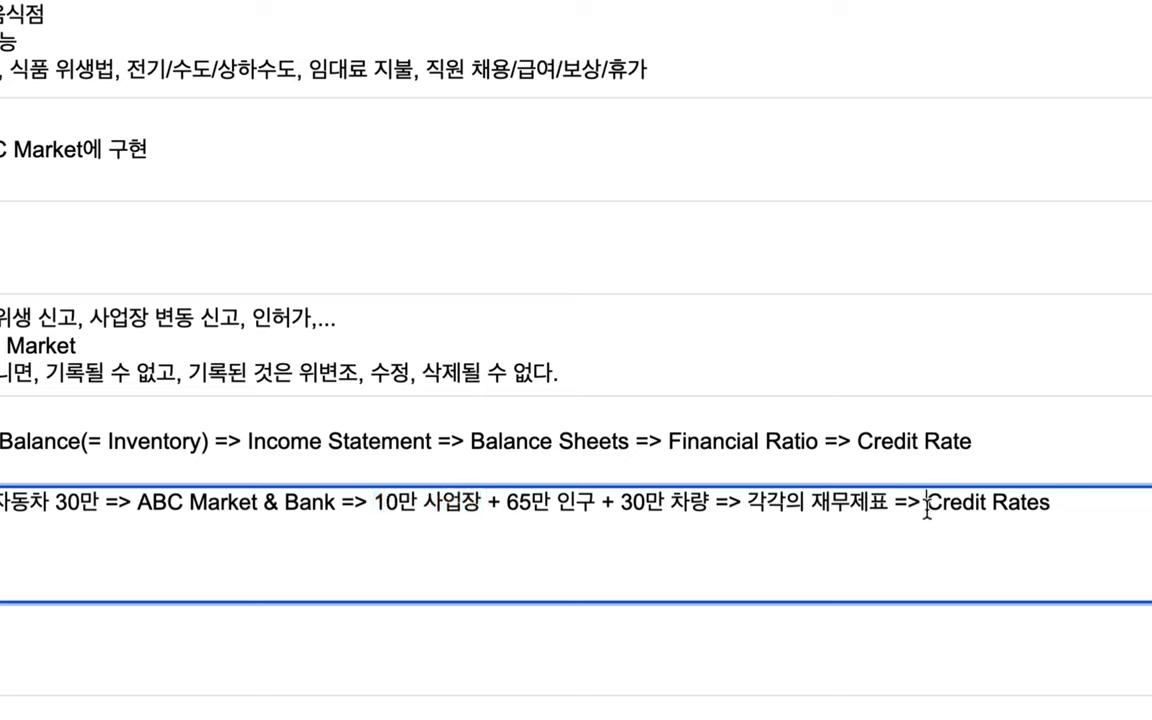
drag(750, 505, 1048, 504)
drag(621, 503, 1050, 503)
click(722, 502)
click(972, 506)
drag(929, 504, 1043, 505)
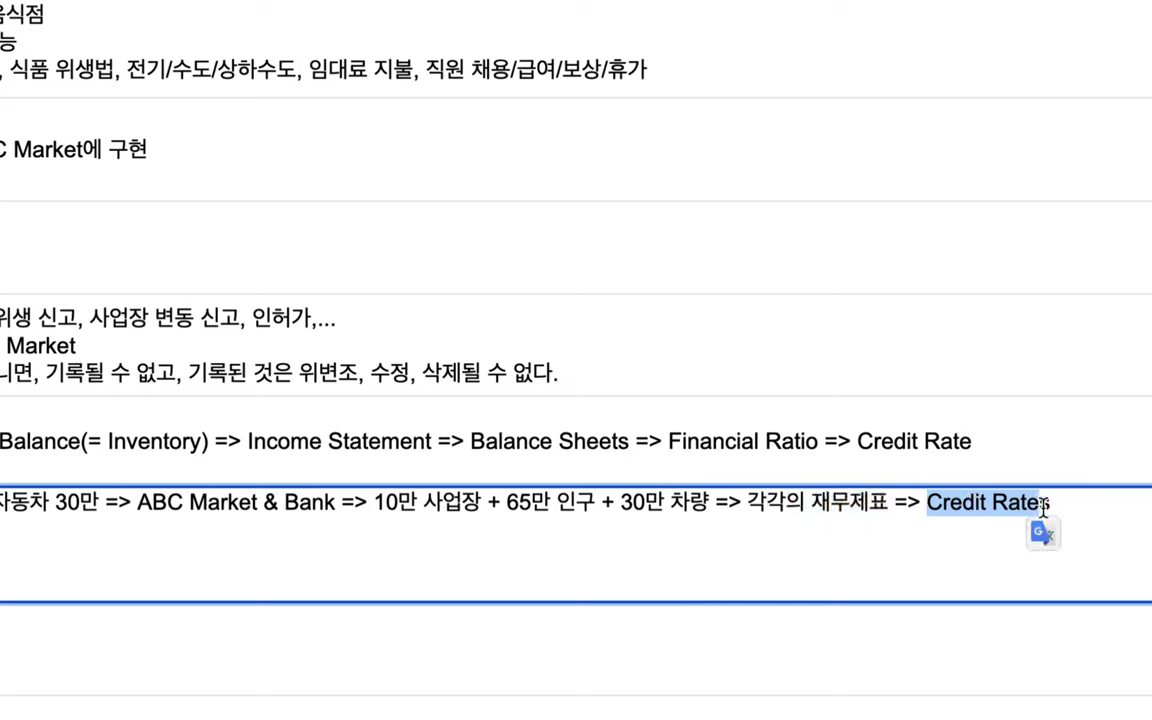
- Append "=> Insurance" to the end of the text in cell B7
click(1077, 502)
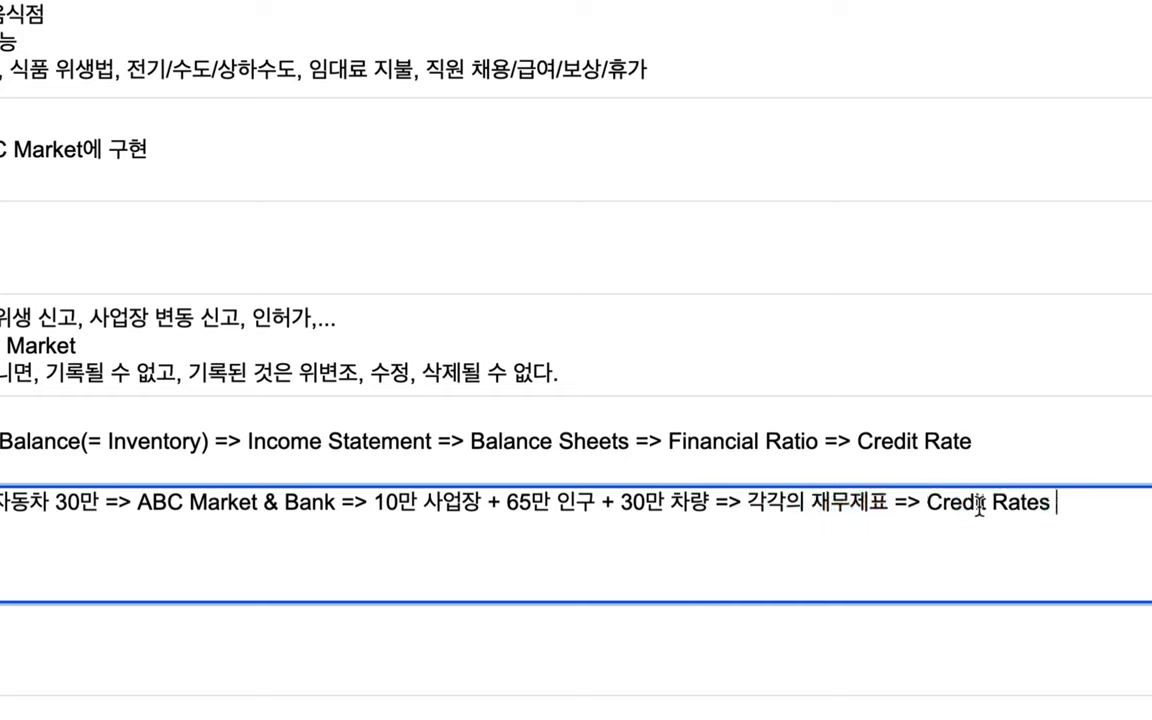
text(=>)
text( In)
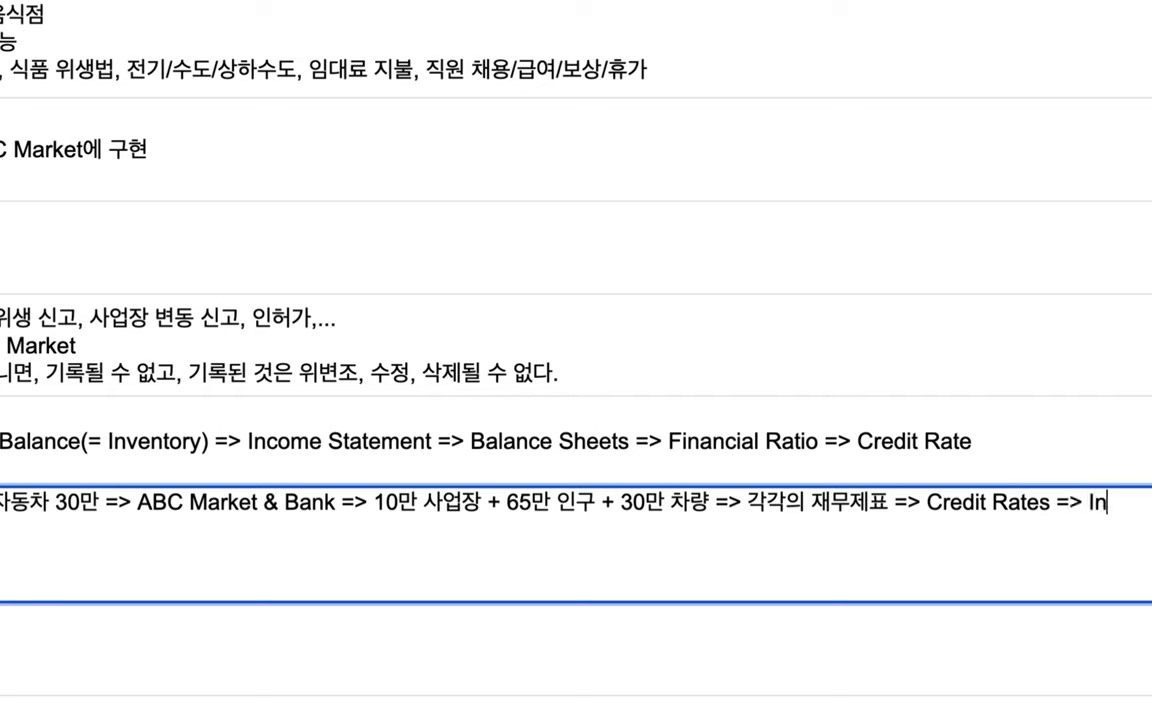
text(suran)
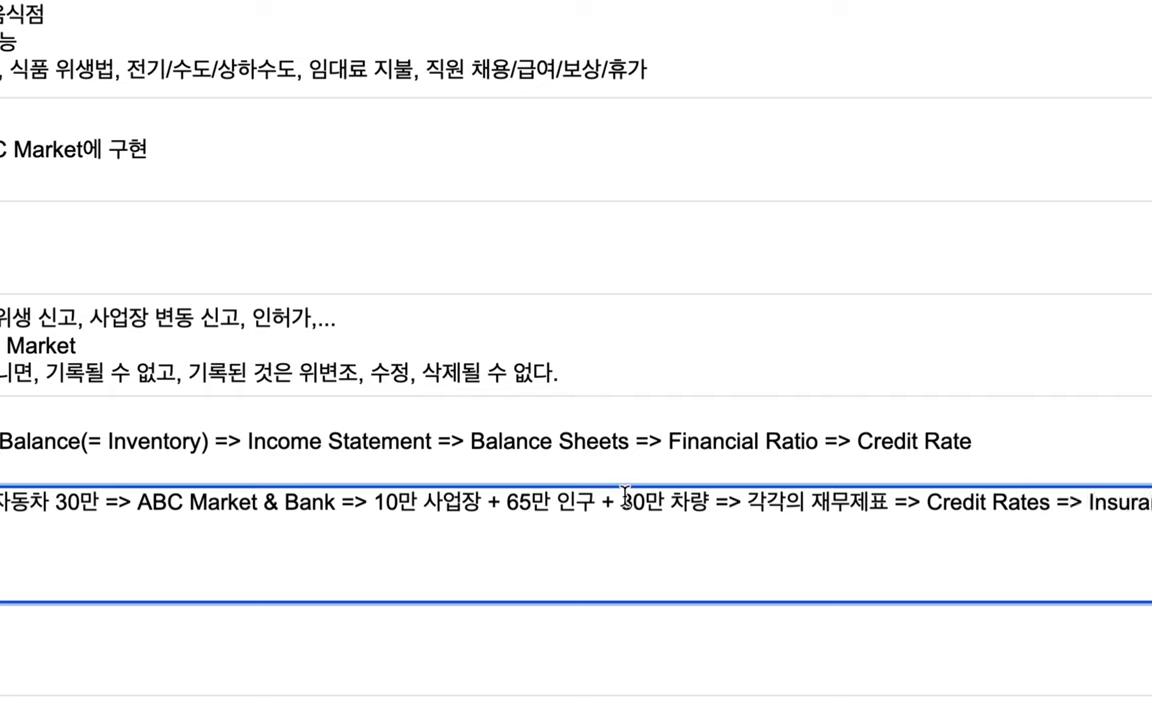
- Highlight "30만 차량", "Credit Rates" and "Insurance" in turn within the cell B7 text, and leave the cell for B6
drag(621, 501, 712, 499)
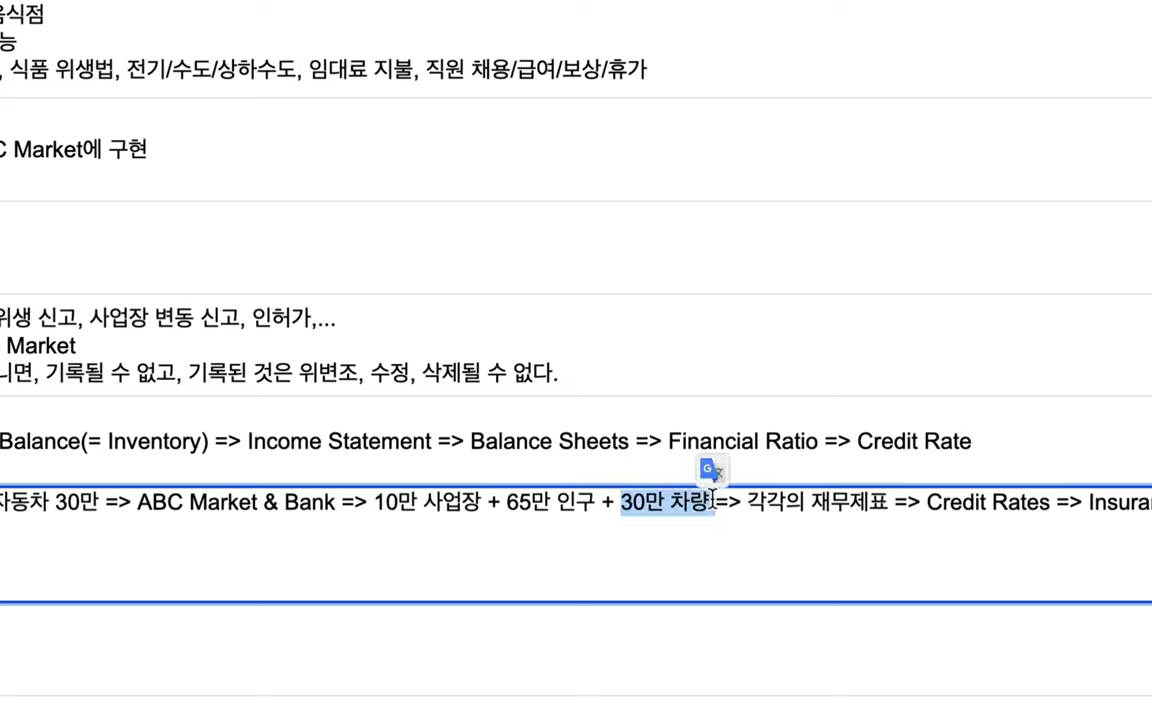
drag(928, 501, 1060, 505)
scroll(1050, 505, right, 3)
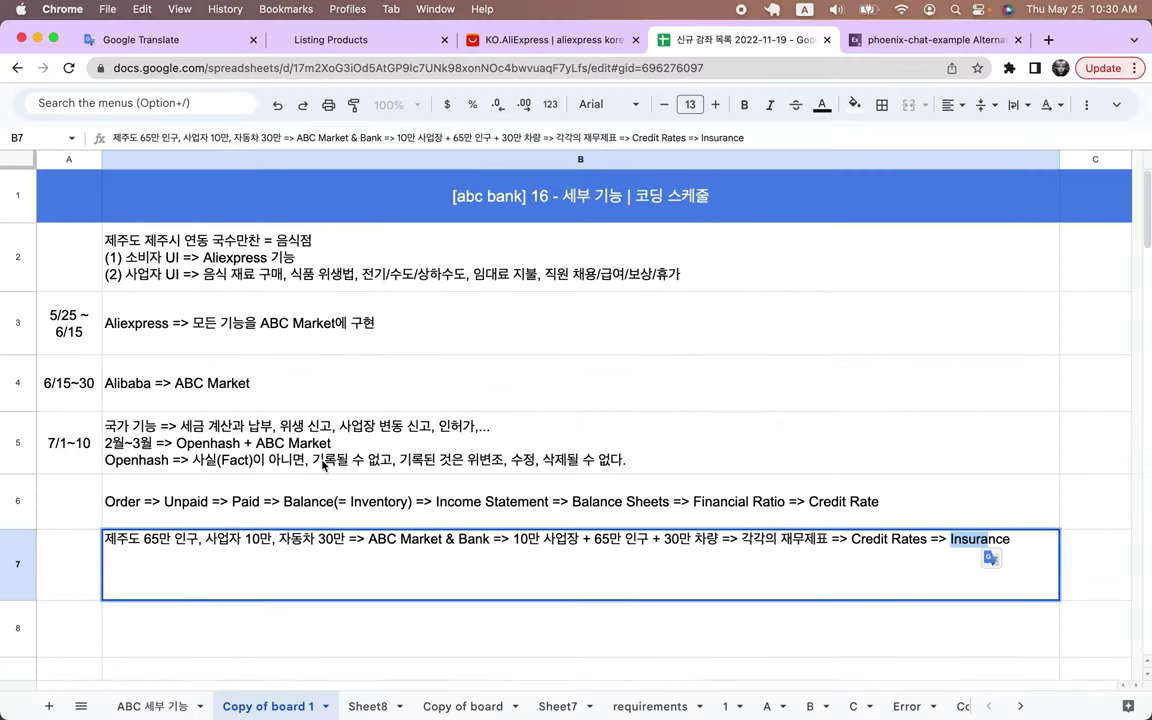
click(190, 490)
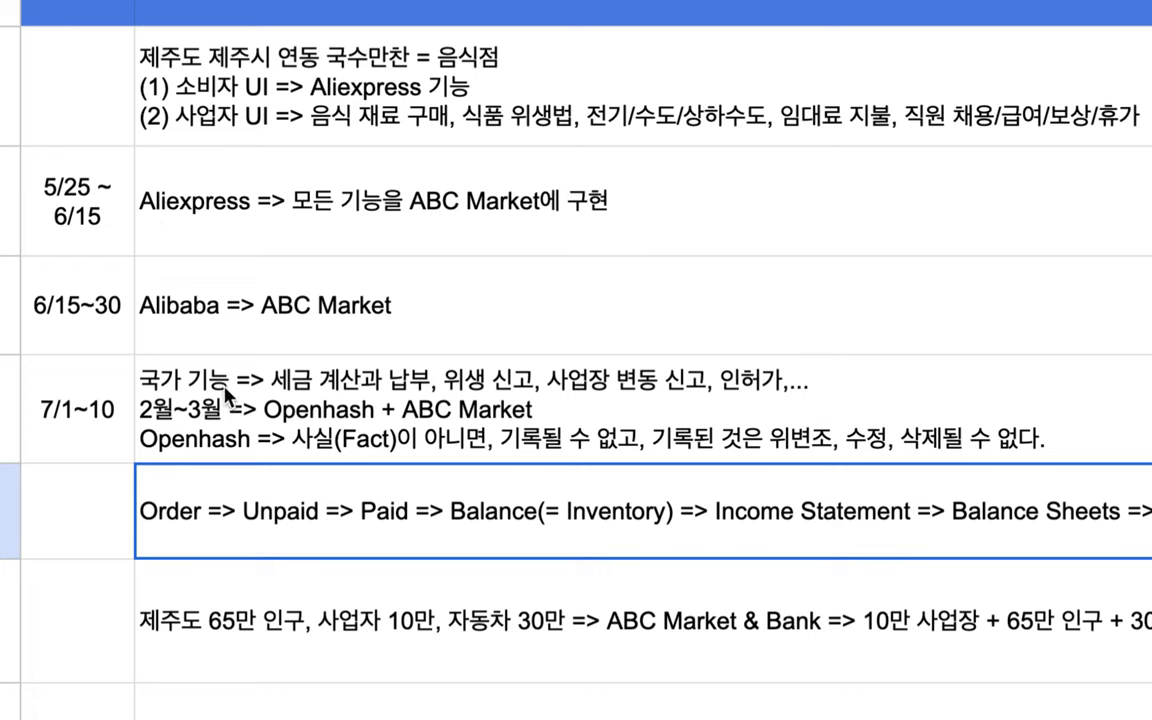
- Review the 7/1~10 date cell and the schedule entries in B3:B7, ending on the Aliexpress entry in cell B3
click(114, 418)
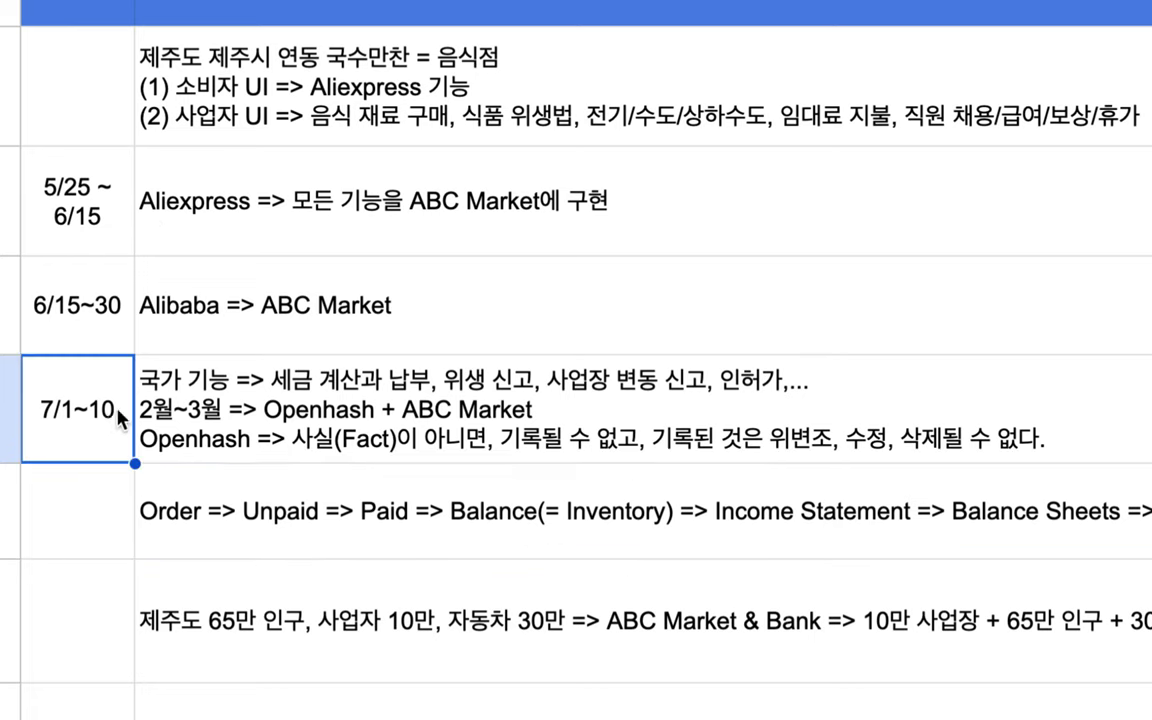
drag(268, 236, 262, 610)
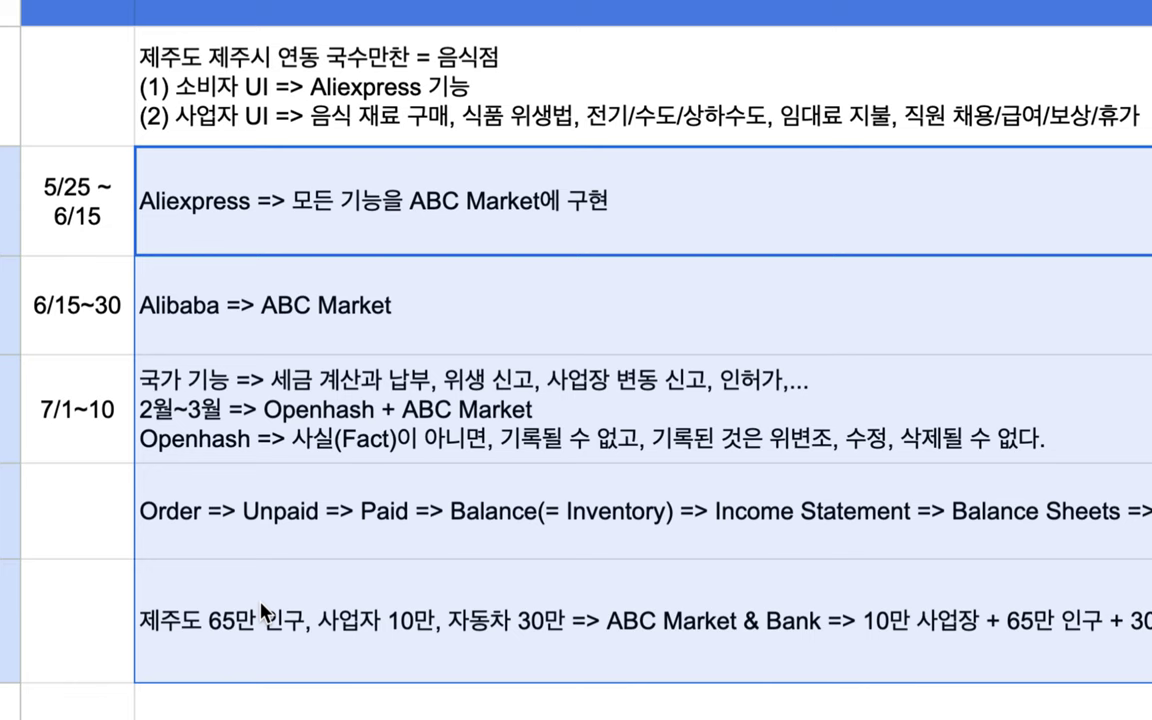
click(224, 216)
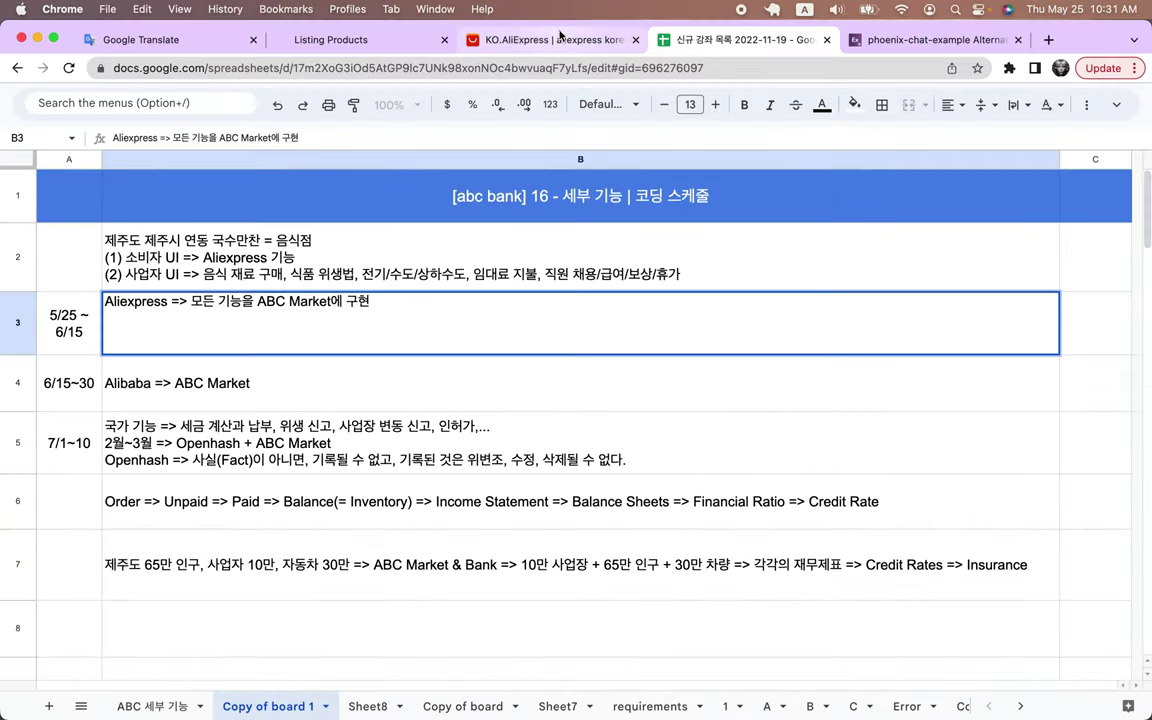
- Switch to the AliExpress page and look through its homepage product sections
click(560, 38)
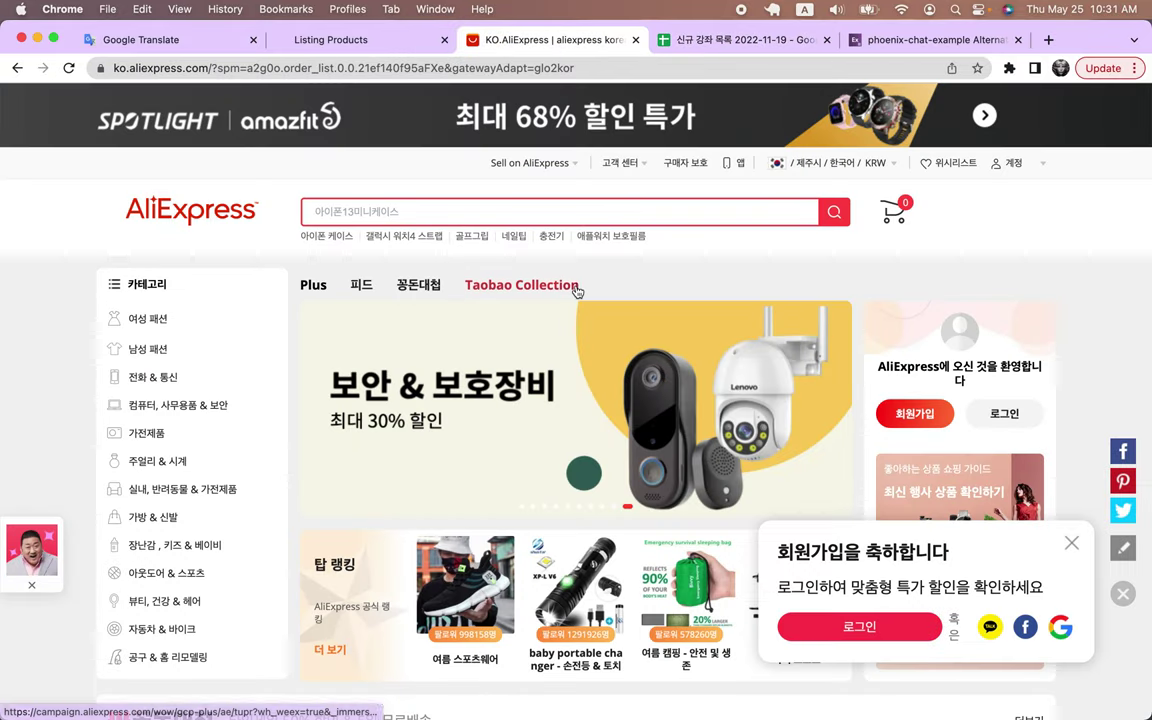
scroll(579, 291, down, 3)
scroll(577, 290, down, 2)
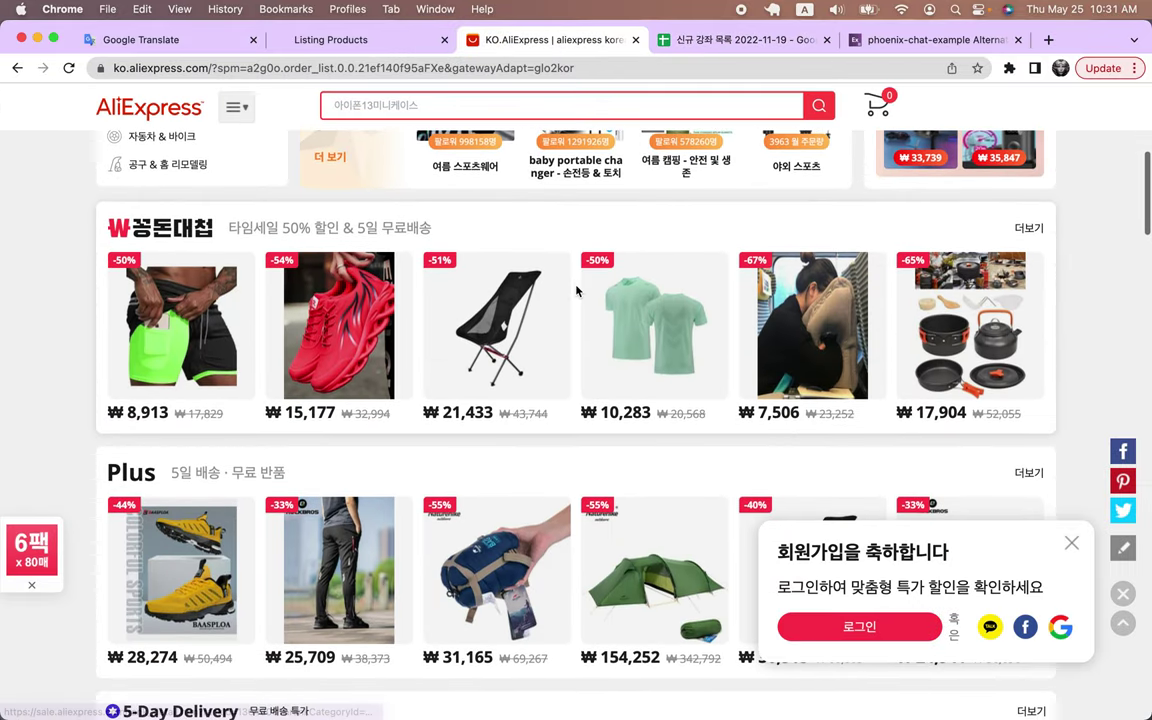
- Return to the spreadsheet and review the [abc bank] Requirements list on the "ABC 세부 기능" sheet
click(731, 45)
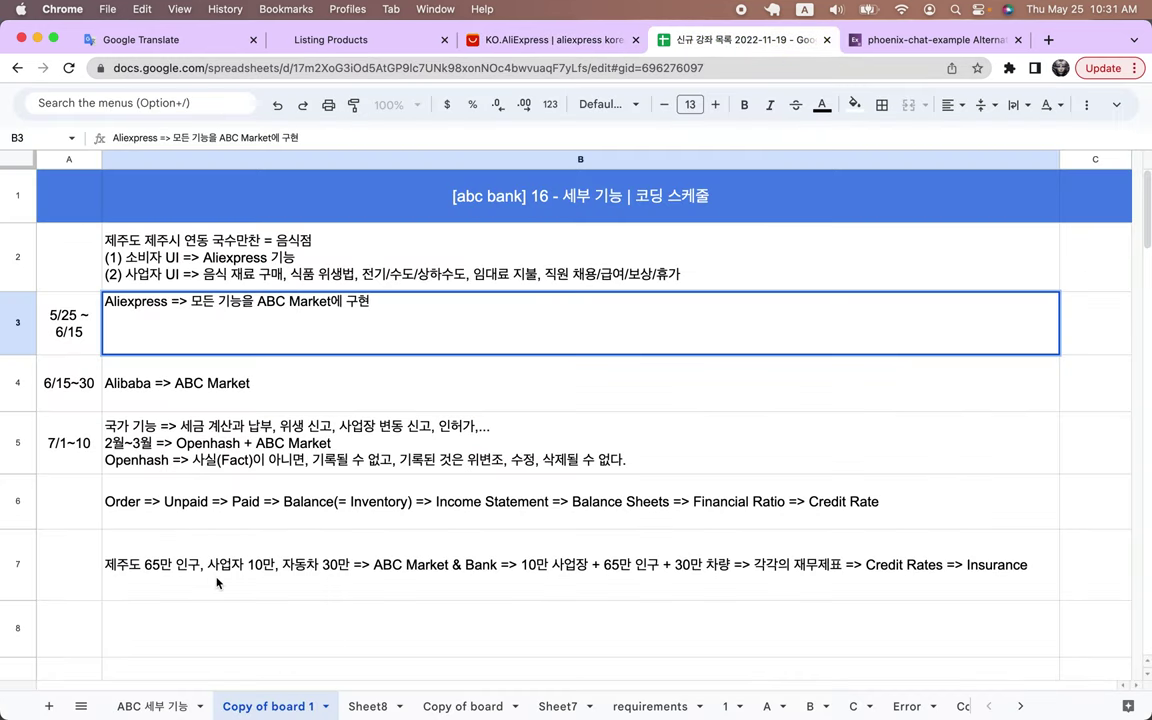
click(155, 707)
scroll(296, 478, up, 10)
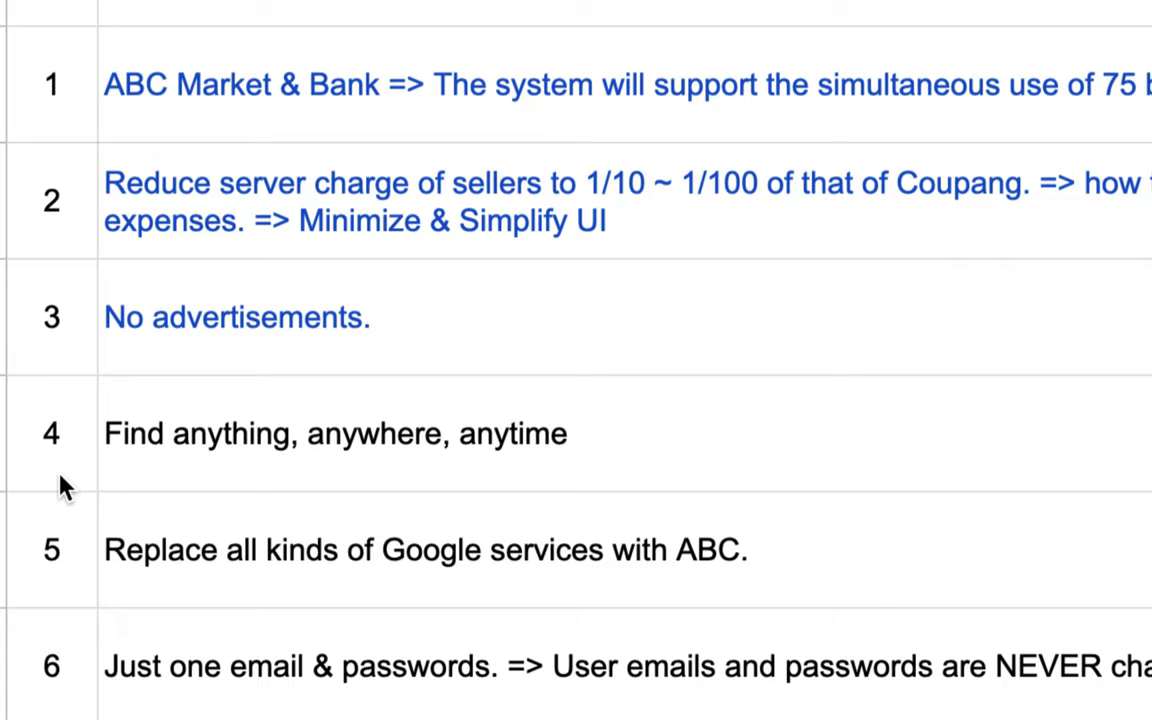
scroll(168, 408, down, 5)
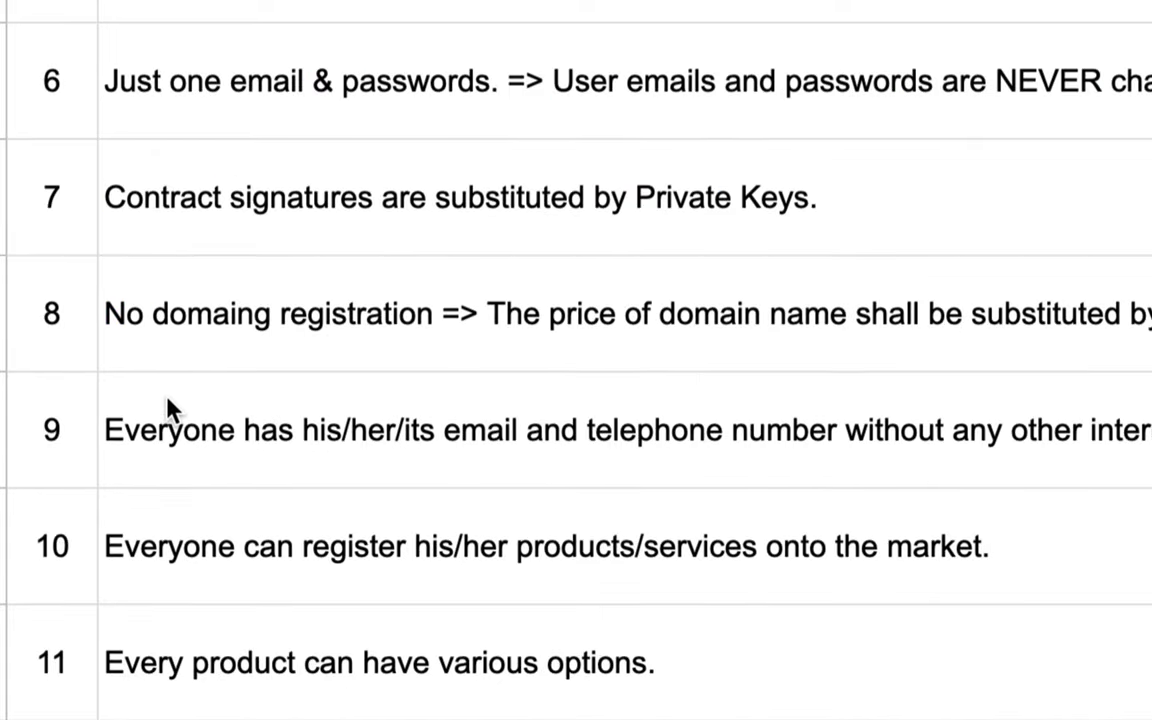
scroll(168, 408, up, 5)
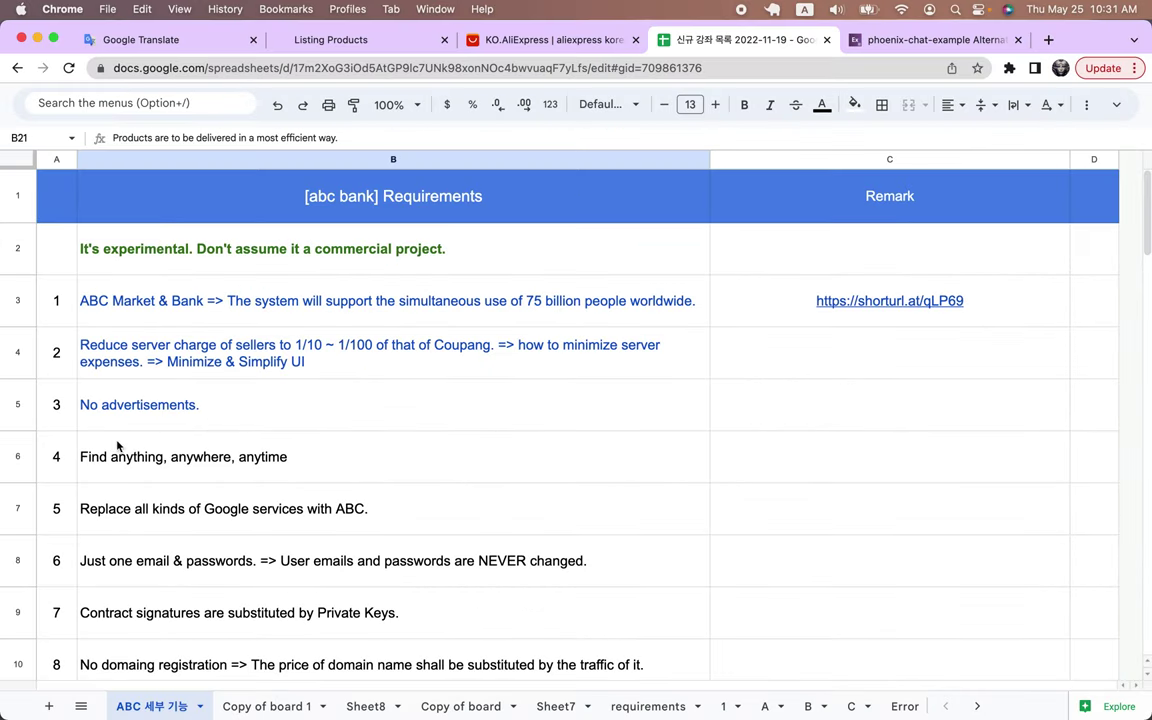
- Switch to the local Listing Products page for the 국수만찬 group
click(405, 46)
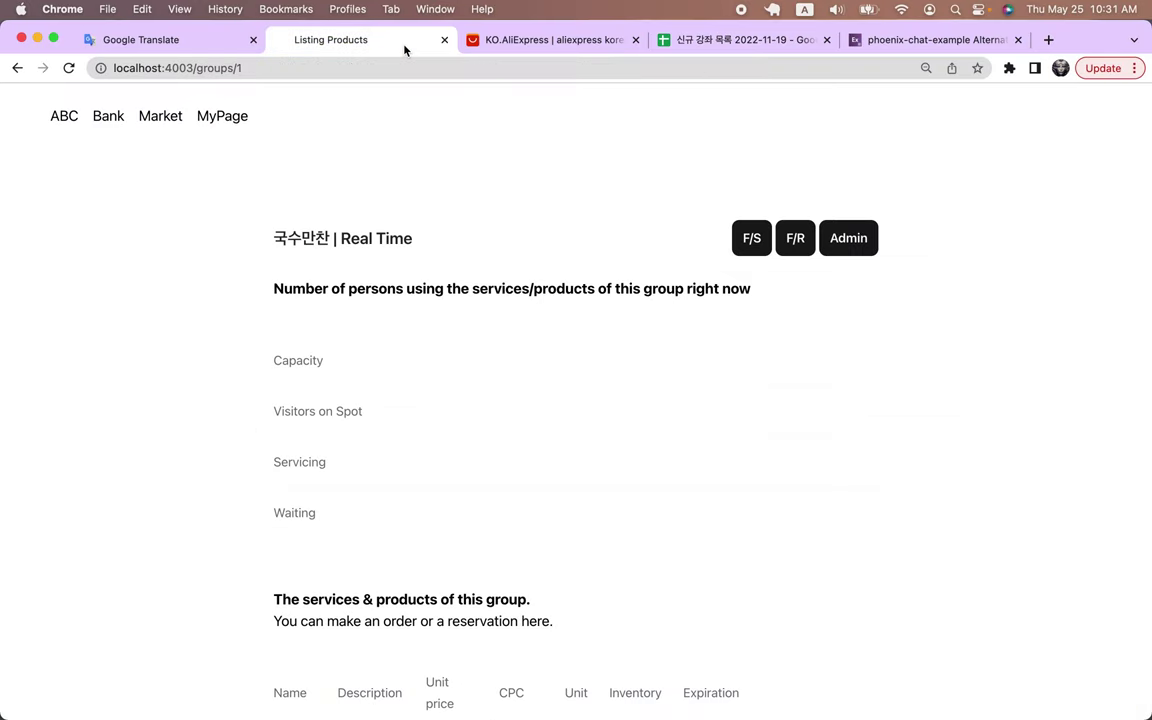